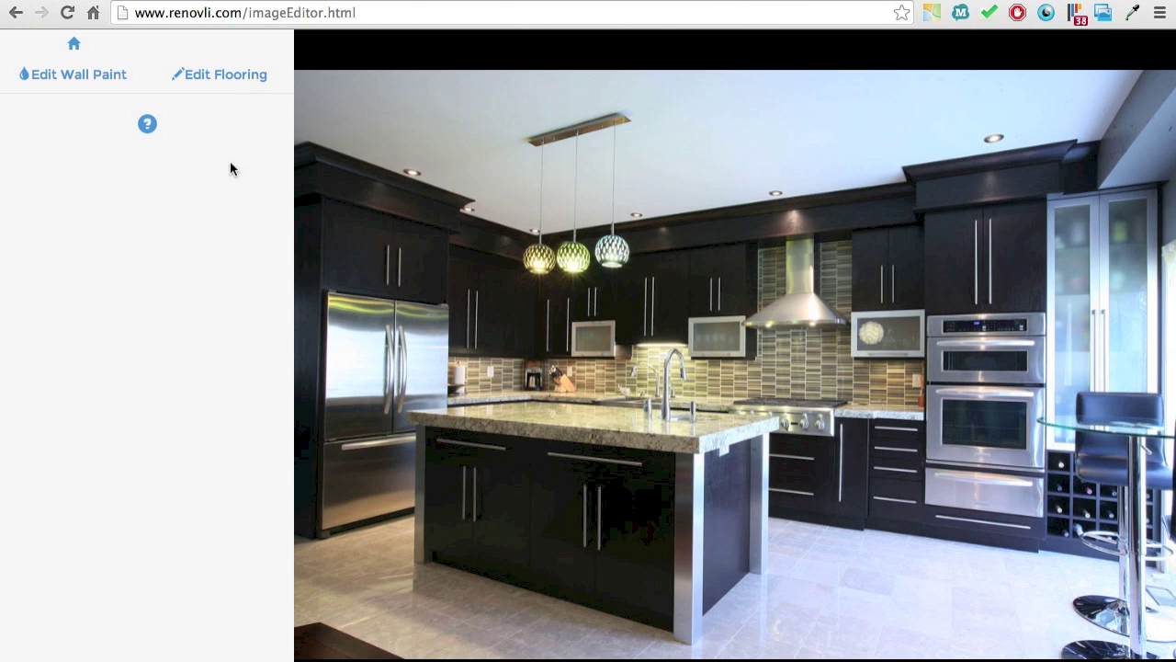
Step: Start editing the flooring of the kitchen photo
click(229, 86)
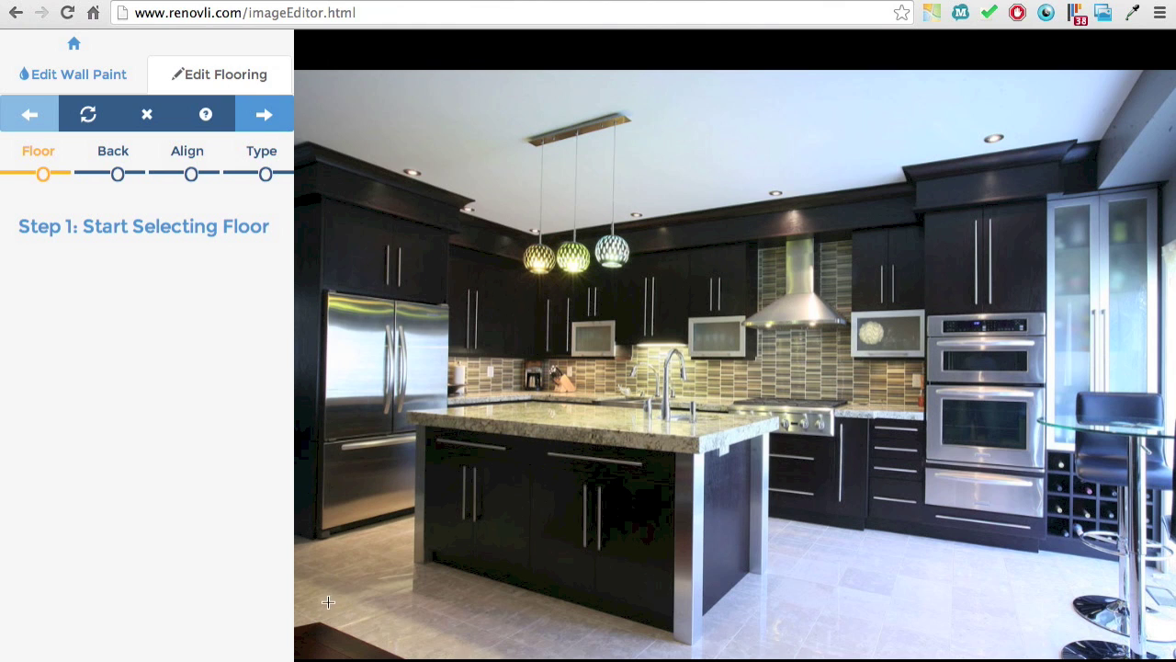
mouse_move(318, 610)
mouse_down()
mouse_move(305, 588)
mouse_move(313, 564)
mouse_move(380, 548)
mouse_up()
mouse_move(402, 557)
mouse_down()
mouse_move(406, 584)
mouse_move(459, 606)
mouse_move(700, 654)
mouse_move(766, 626)
mouse_move(795, 585)
mouse_move(855, 570)
mouse_move(894, 590)
mouse_up()
drag(965, 577, 1104, 579)
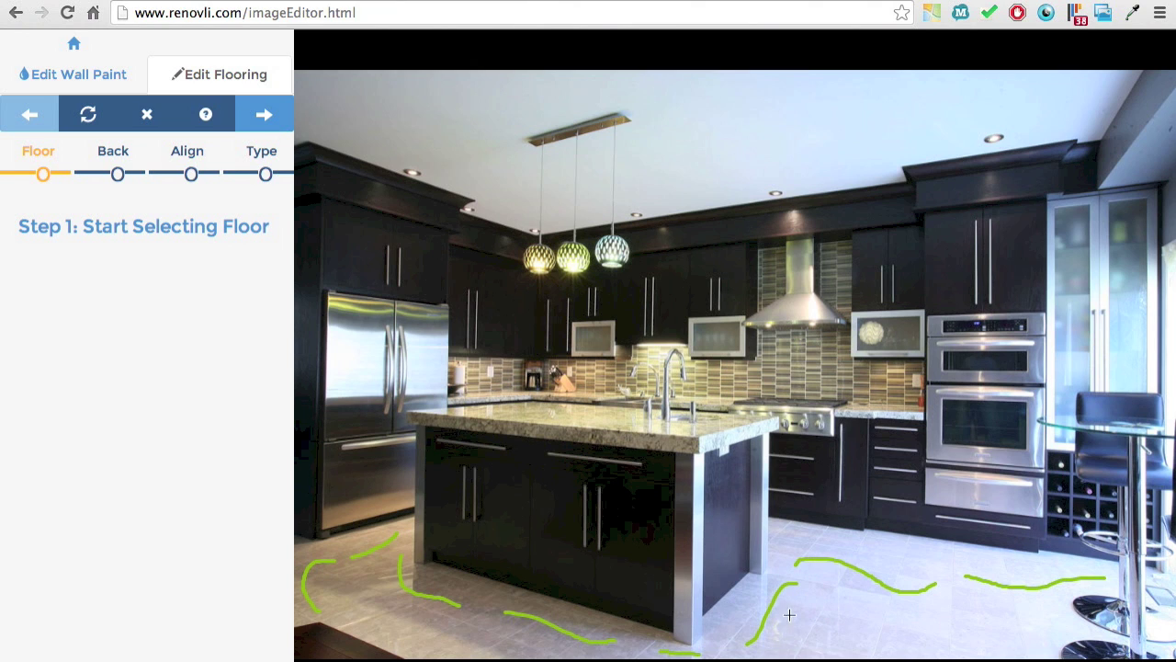
mouse_move(928, 550)
mouse_down()
mouse_move(887, 554)
mouse_move(819, 499)
mouse_move(695, 540)
mouse_up()
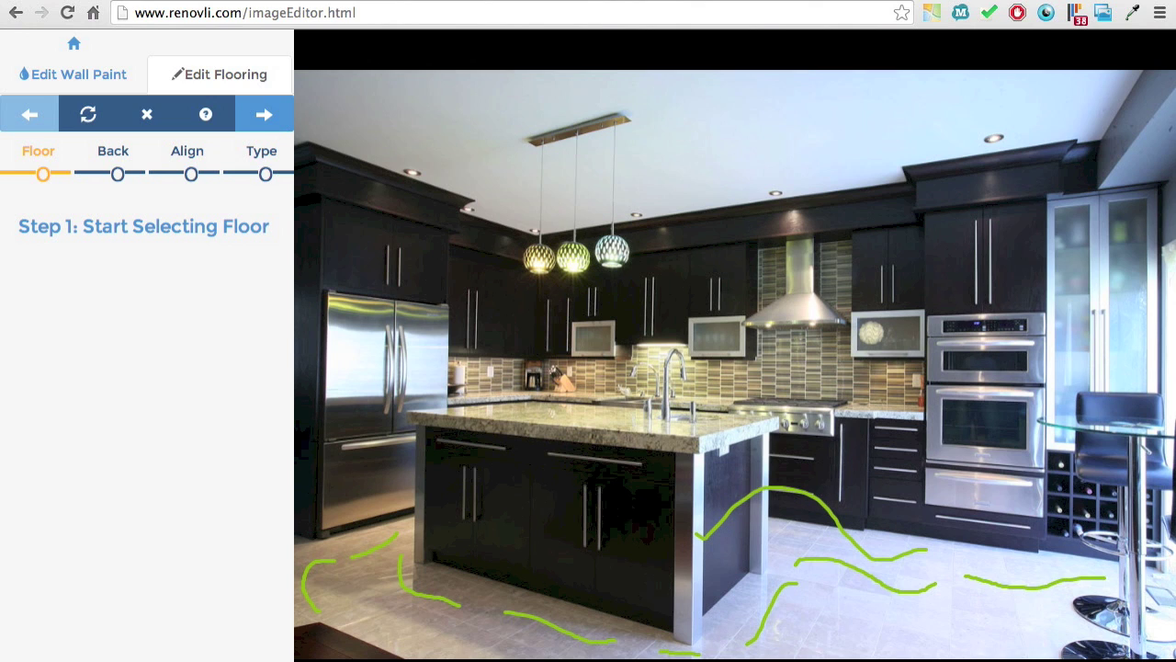
click(147, 121)
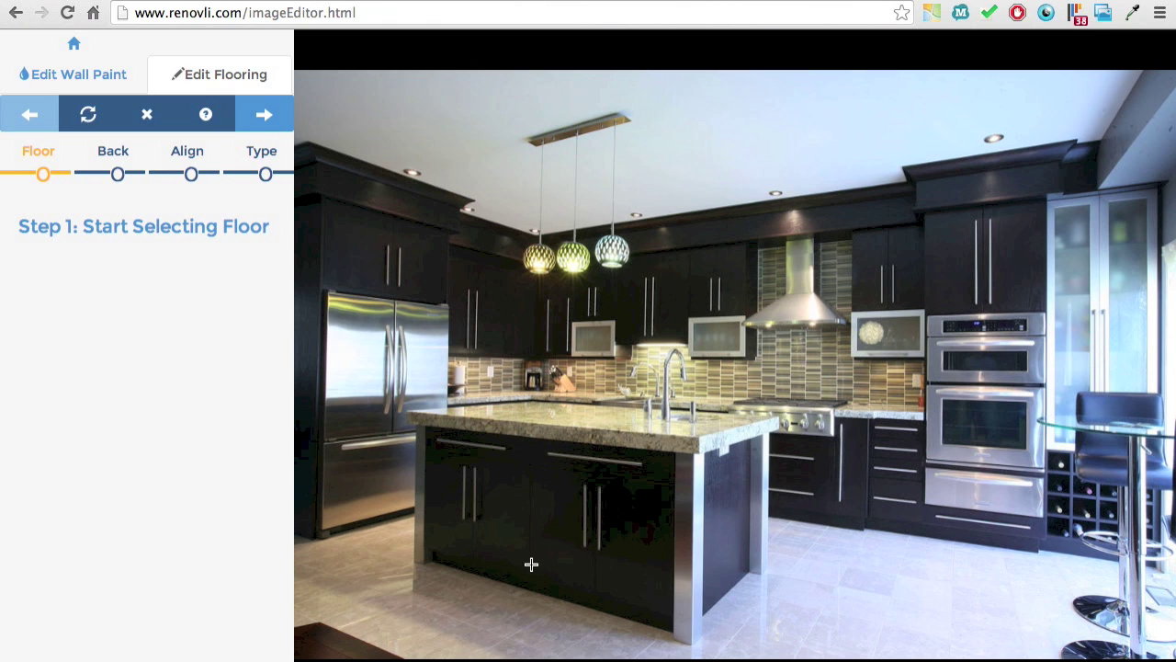
Step: Mark the floor with strokes on both sides and in front of the island, and proceed to the background selection
mouse_move(318, 598)
mouse_down()
mouse_move(329, 557)
mouse_move(390, 541)
mouse_move(429, 591)
mouse_move(669, 652)
mouse_move(758, 625)
mouse_move(790, 562)
mouse_move(861, 552)
mouse_up()
drag(942, 572, 1103, 588)
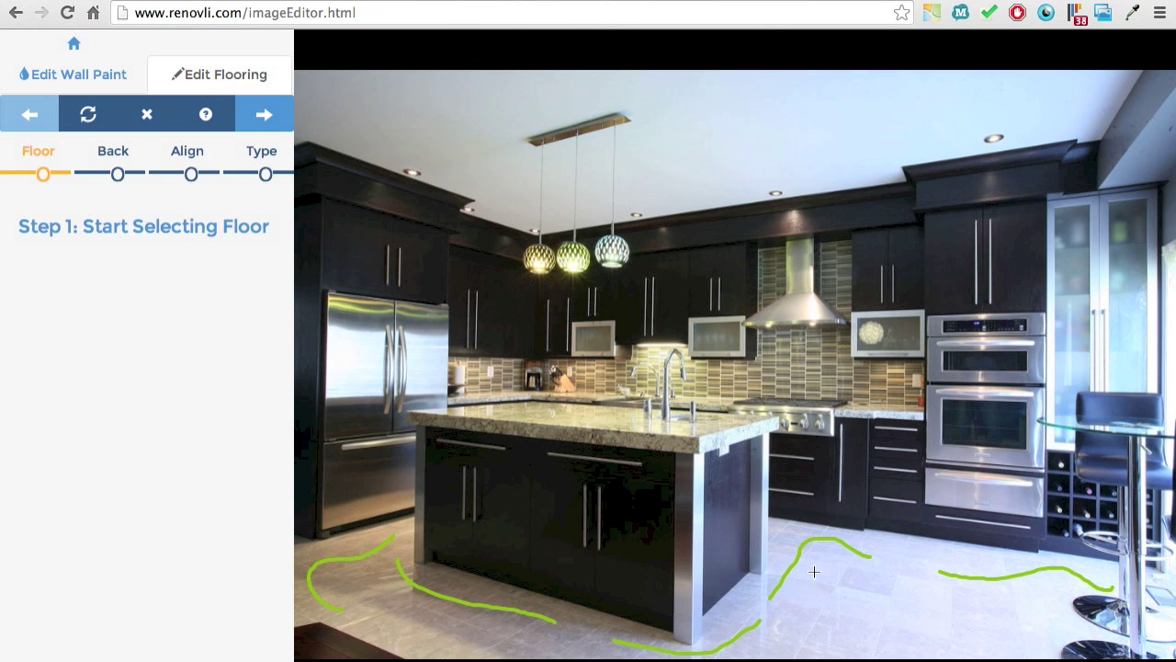
click(262, 118)
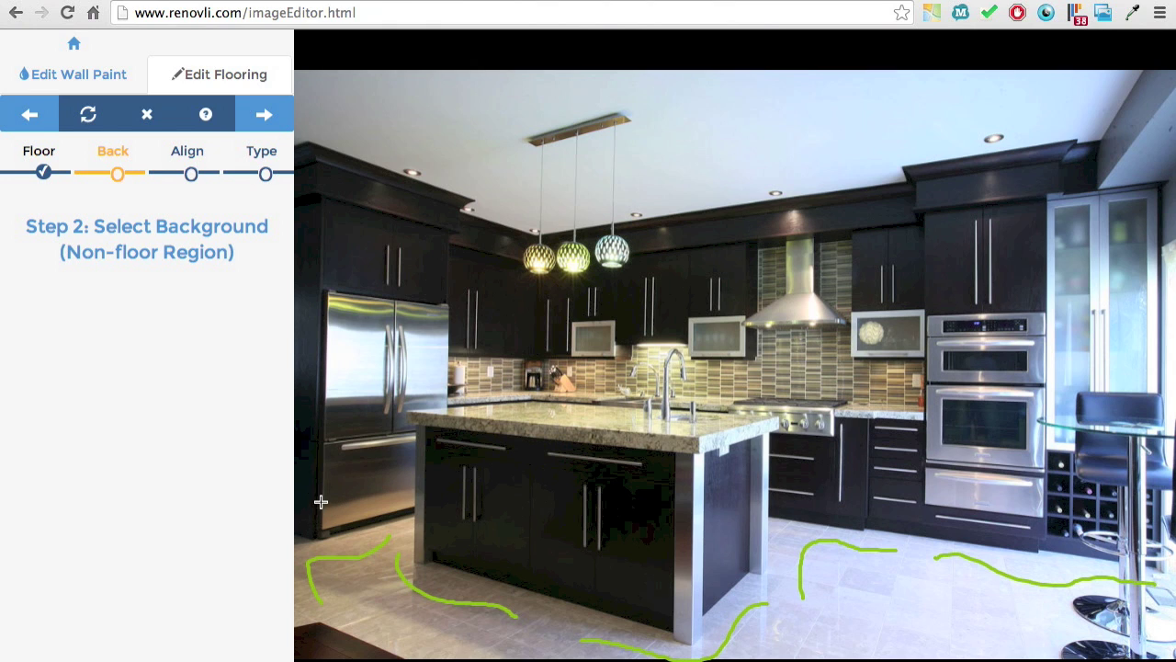
mouse_move(309, 498)
mouse_down()
mouse_move(342, 511)
mouse_move(421, 491)
mouse_move(441, 499)
mouse_move(436, 538)
mouse_move(642, 596)
mouse_move(741, 548)
mouse_up()
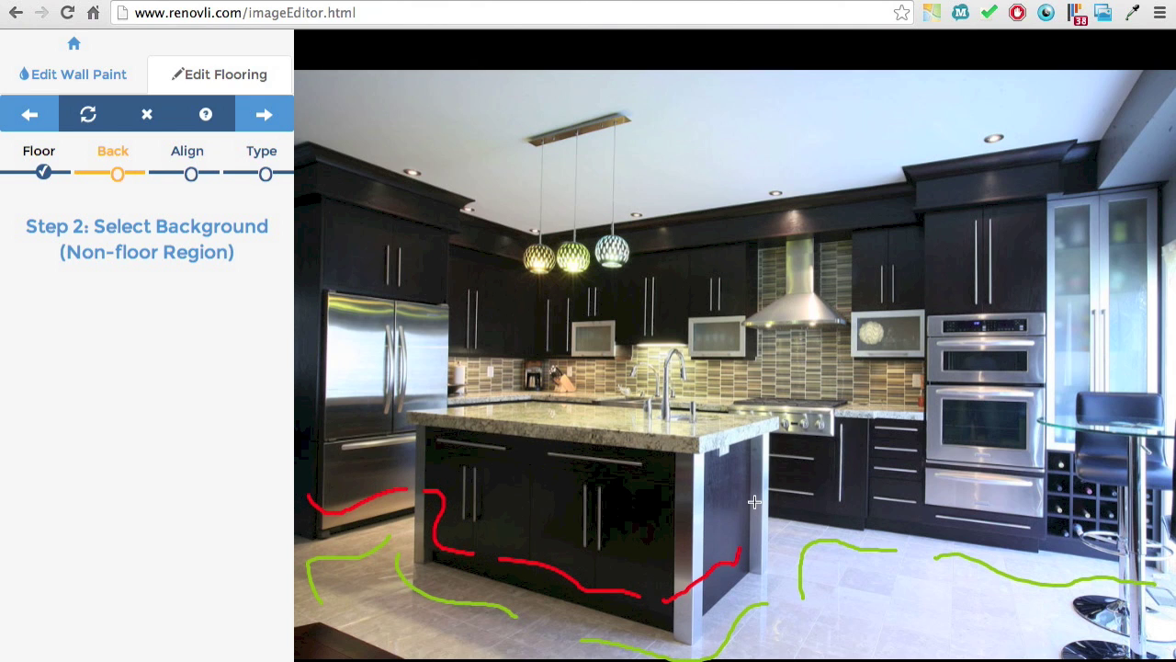
mouse_move(805, 497)
mouse_down()
mouse_move(842, 489)
mouse_move(1078, 526)
mouse_up()
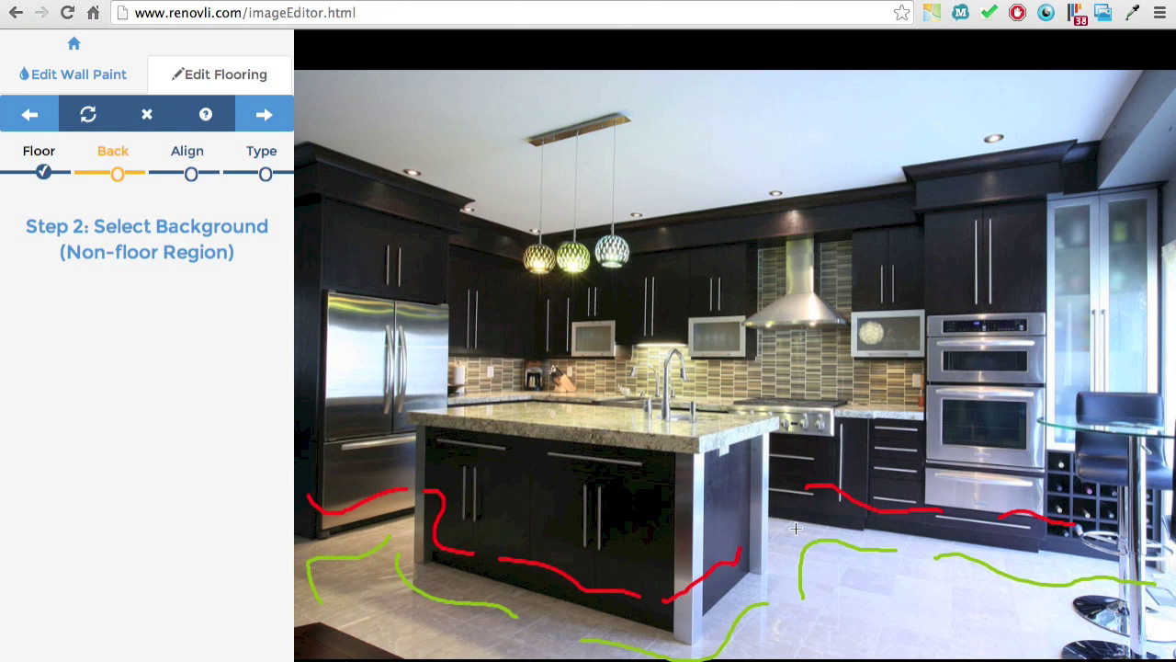
mouse_move(799, 522)
mouse_down()
mouse_move(693, 491)
mouse_move(593, 518)
mouse_up()
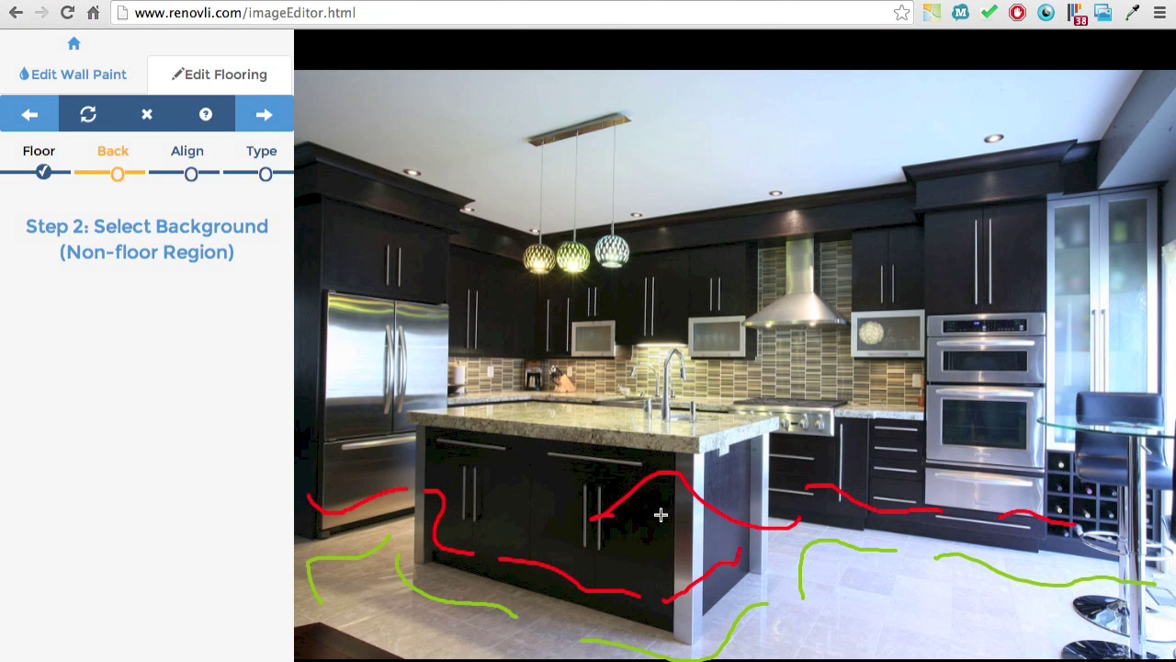
click(140, 115)
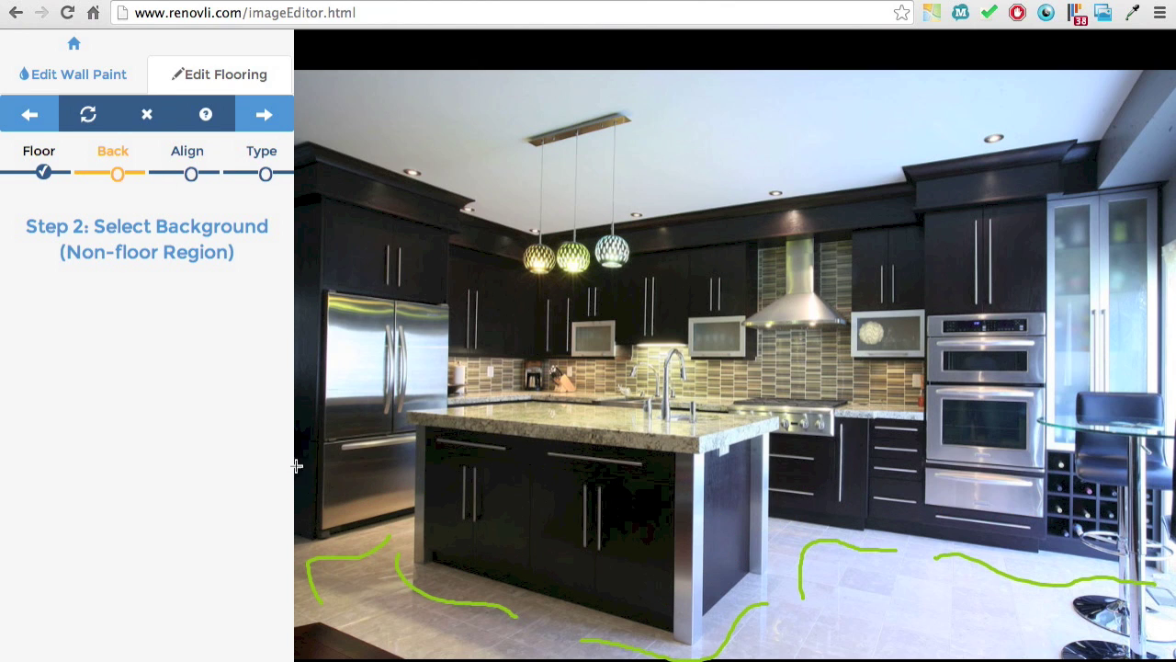
Step: Mark the non-floor region with strokes across the fridge, island, lower cabinets and wine rack, and generate the floor selection
mouse_move(303, 493)
mouse_down()
mouse_move(310, 508)
mouse_move(411, 485)
mouse_move(543, 567)
mouse_move(622, 578)
mouse_move(685, 580)
mouse_move(715, 562)
mouse_move(735, 520)
mouse_up()
mouse_move(801, 501)
mouse_down()
mouse_move(1016, 513)
mouse_move(1138, 540)
mouse_up()
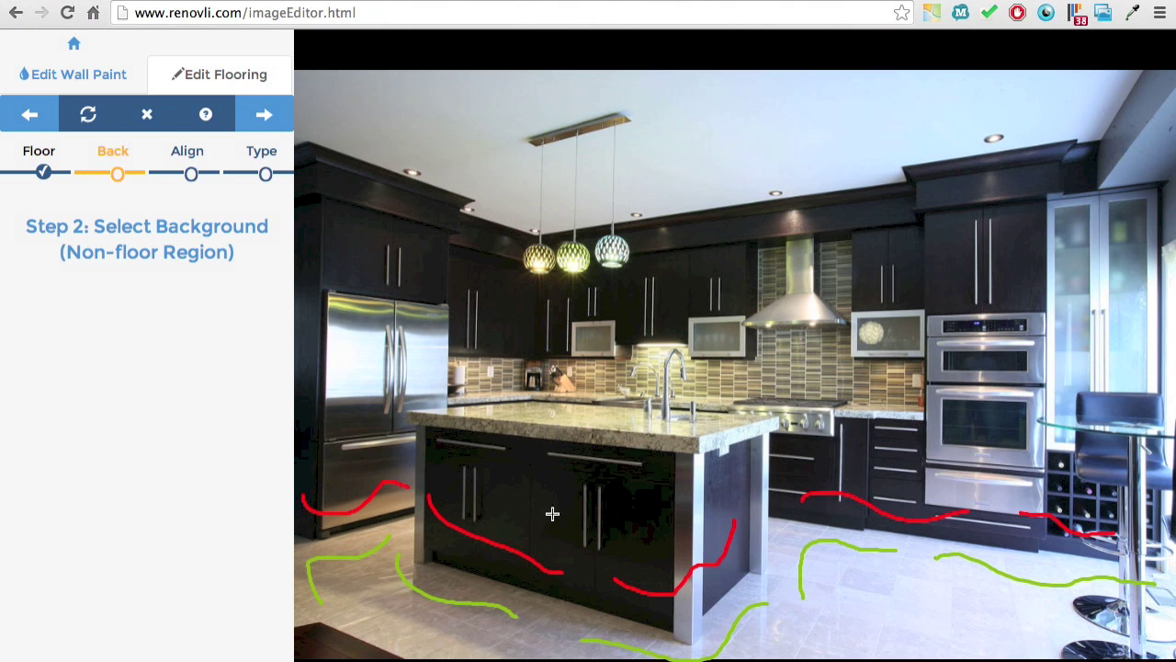
click(259, 115)
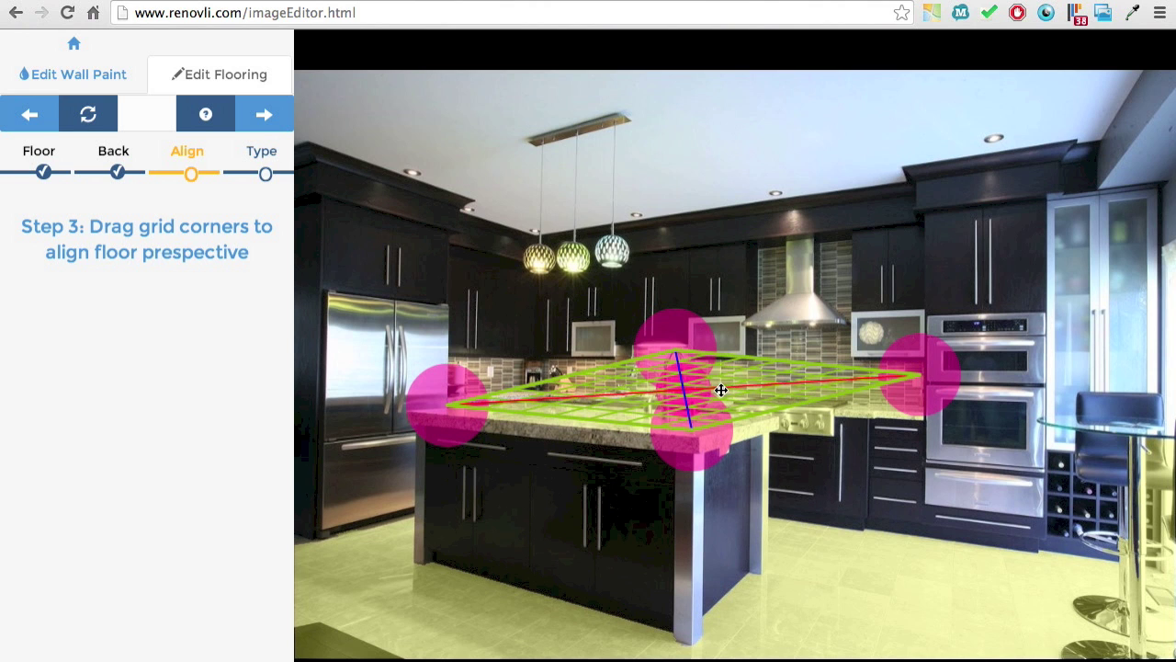
Step: Return to the floor selection and add short strokes in the gaps between the existing floor marks around the island
drag(700, 392, 683, 256)
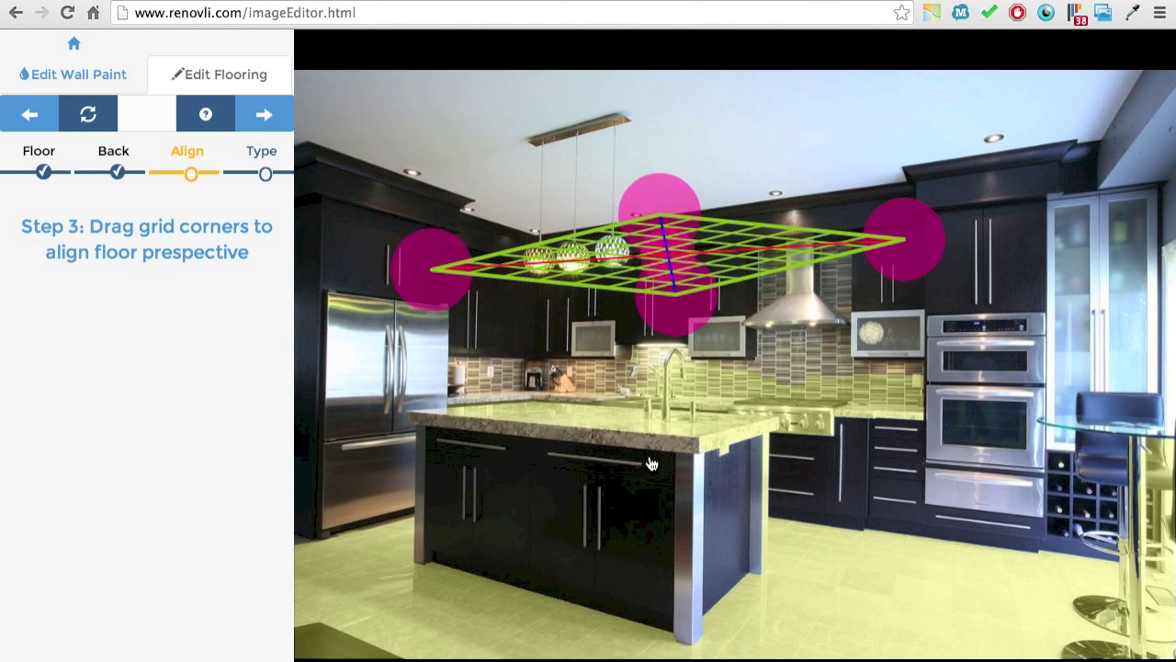
click(30, 116)
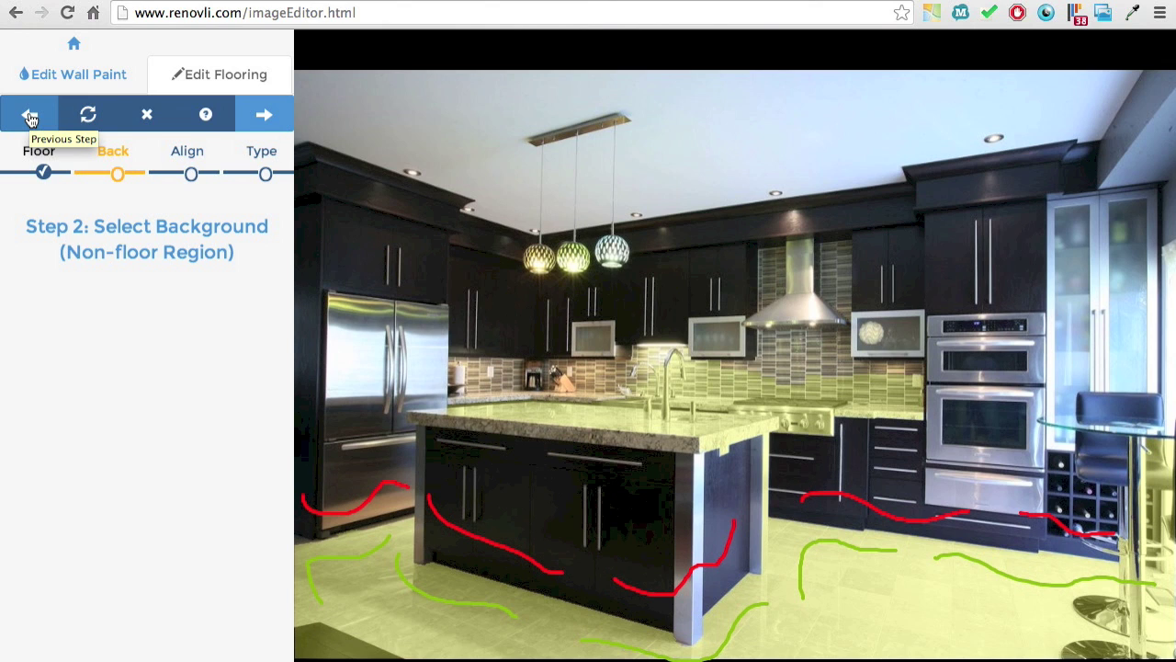
click(31, 117)
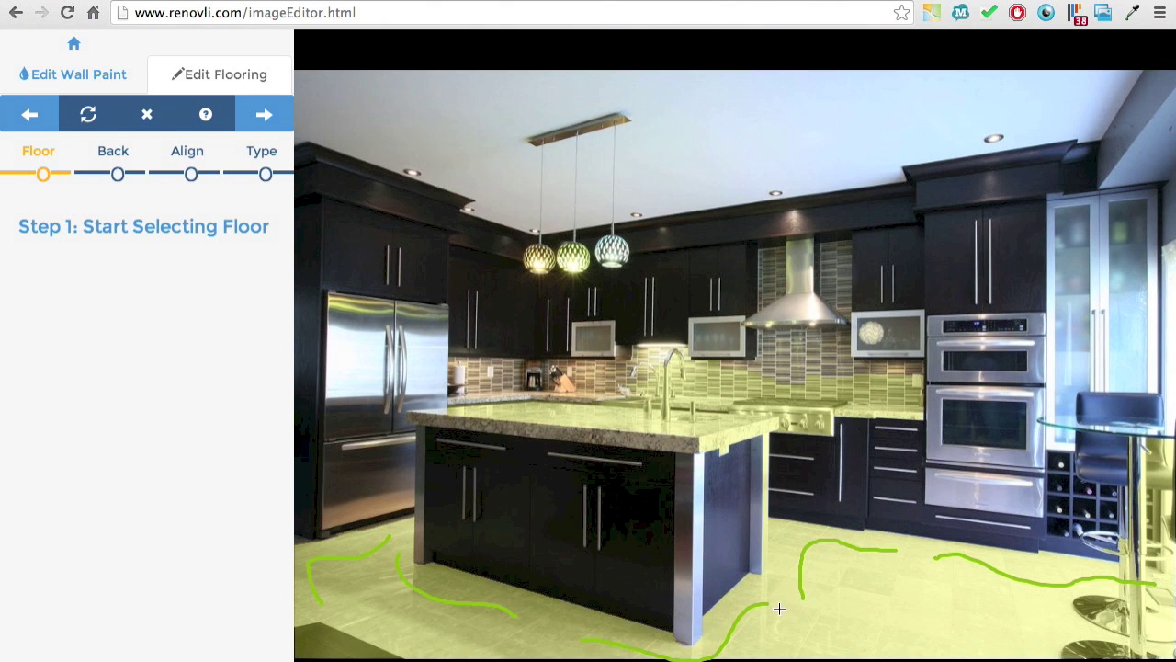
drag(546, 634, 531, 618)
click(266, 114)
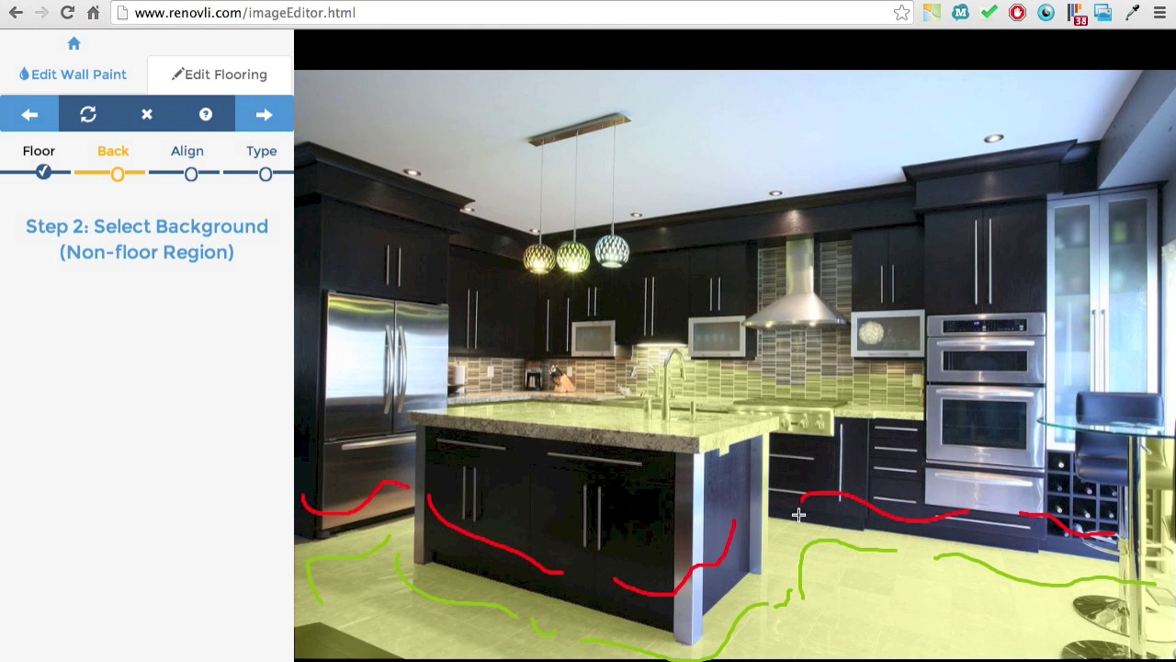
Step: Add background strokes joining the island's back leg to the lower cabinets, and proceed to the perspective alignment
mouse_move(790, 496)
mouse_down()
mouse_move(745, 494)
mouse_move(741, 512)
mouse_up()
drag(809, 480, 832, 473)
click(264, 115)
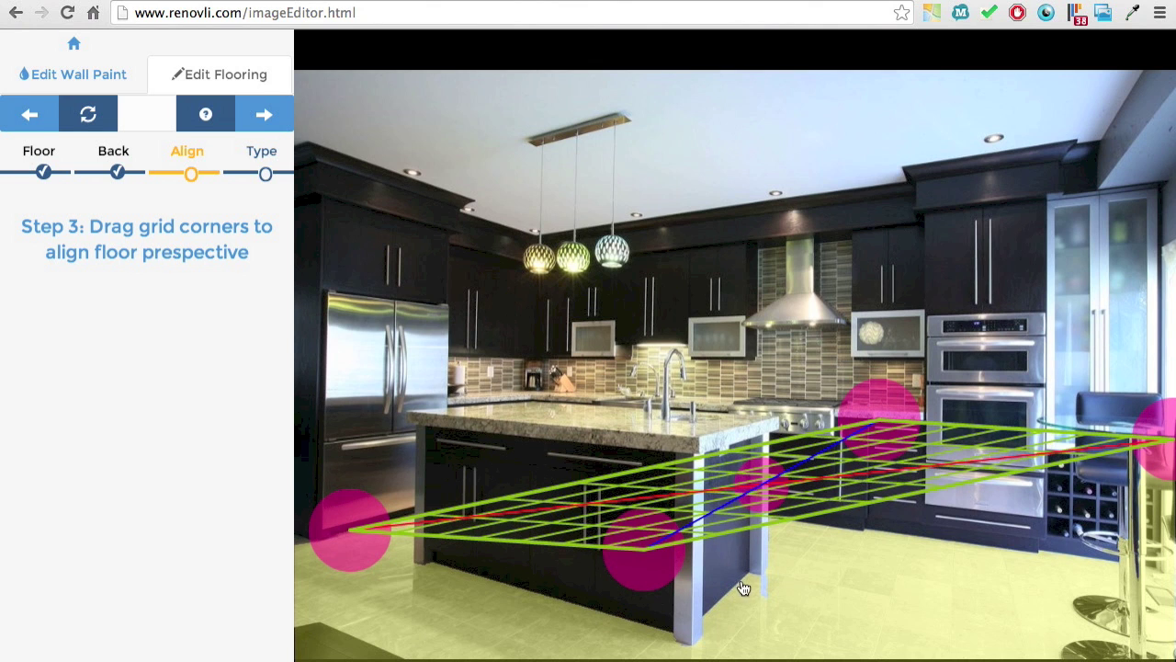
Step: Reshape the perspective grid over the floor, with its far corner on the island front and near corner at the photo's lower edge
drag(648, 563, 894, 635)
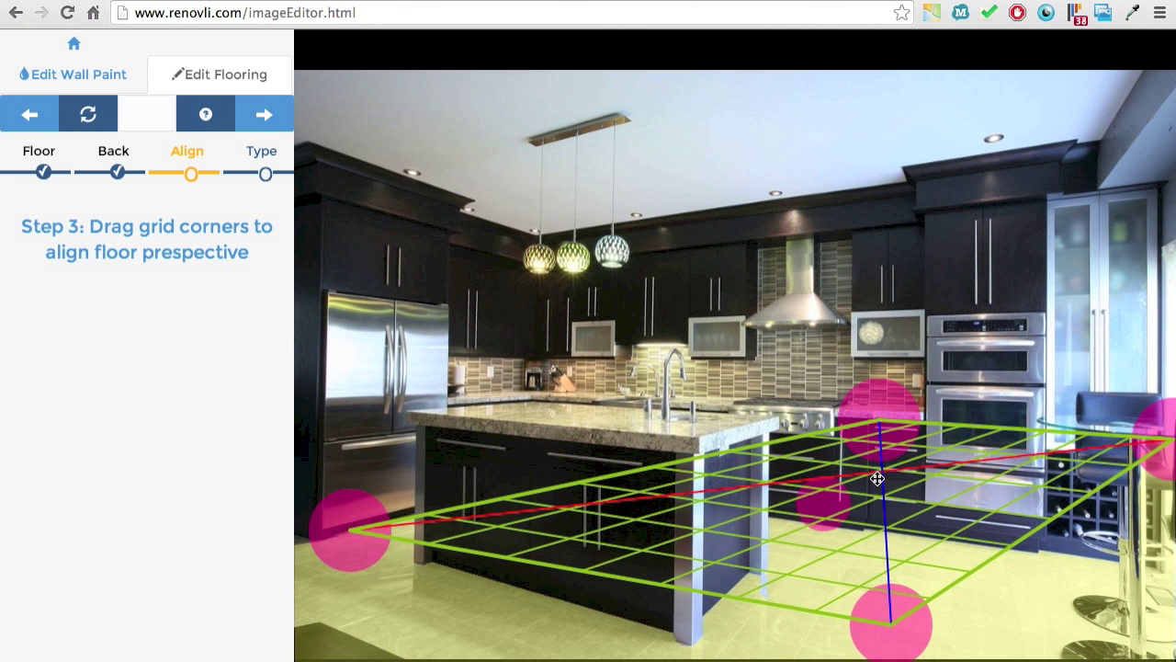
drag(888, 409, 565, 469)
drag(758, 530, 508, 507)
drag(328, 546, 320, 554)
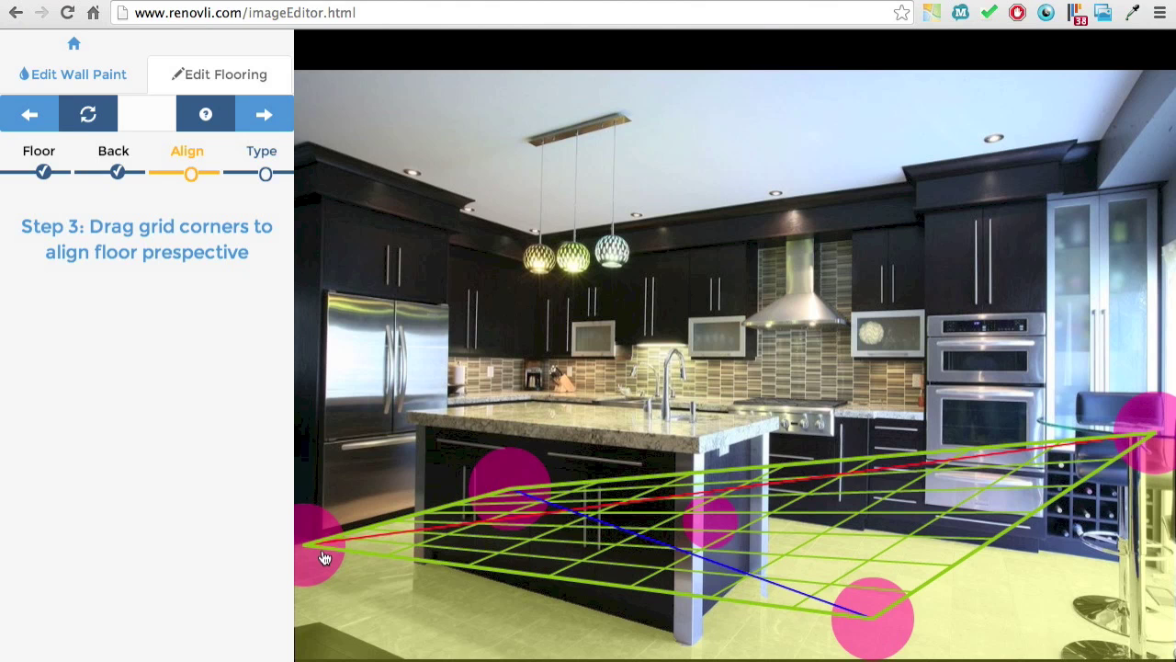
drag(1125, 430, 930, 536)
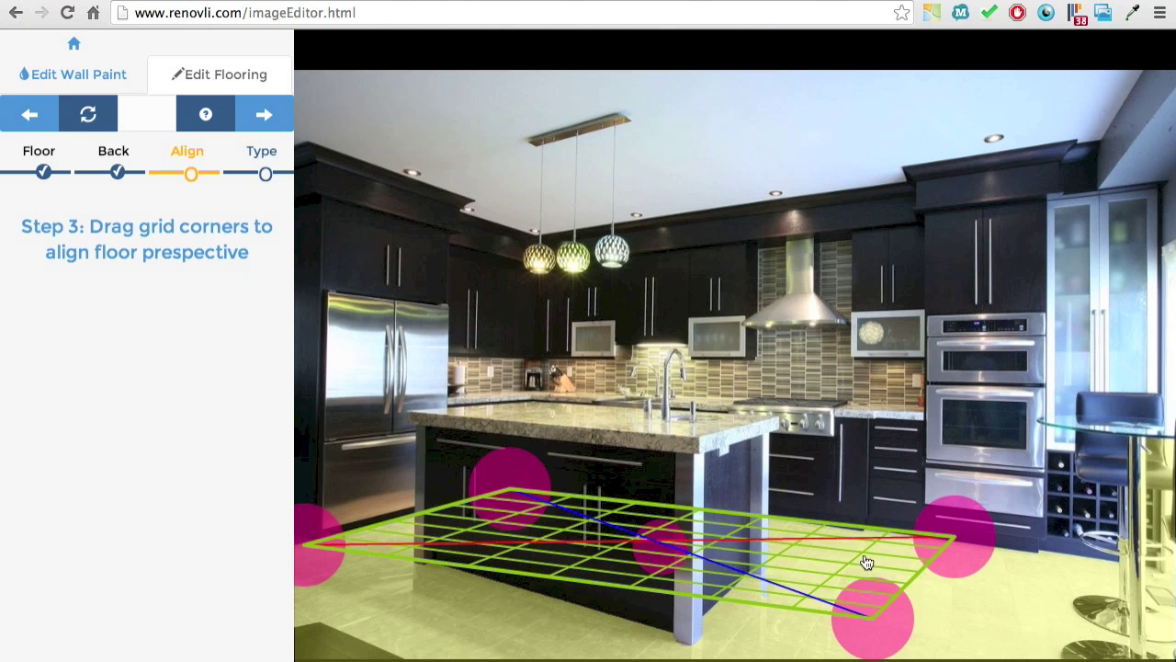
drag(882, 596, 760, 658)
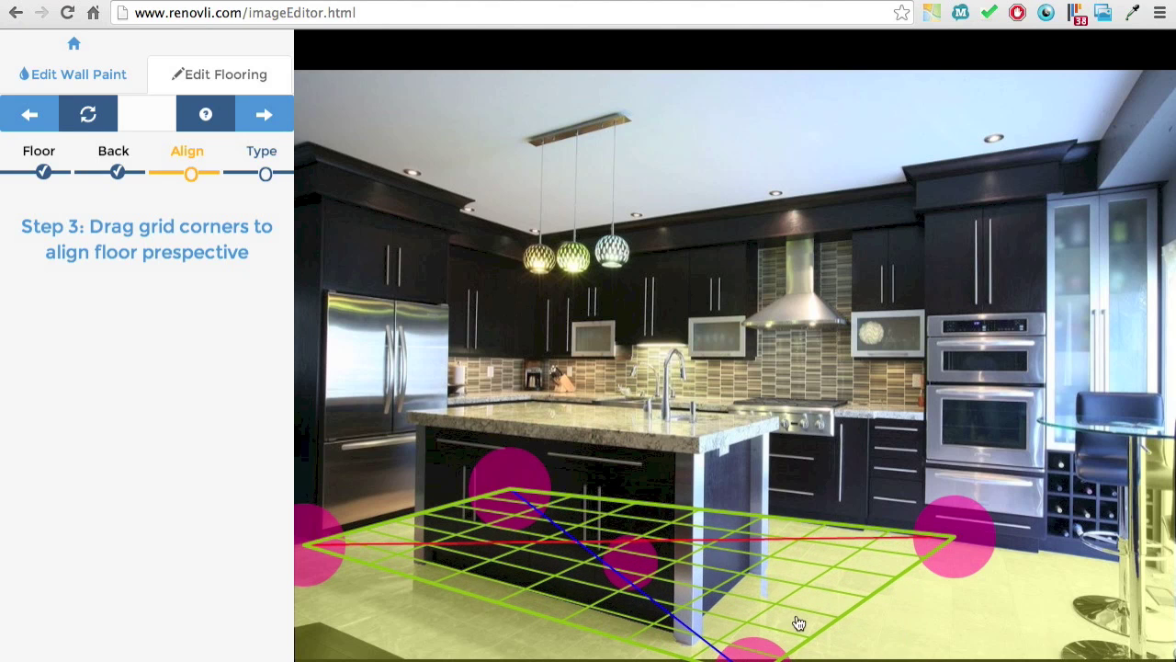
Step: Narrow the grid around the island by pulling its corners close to the island's back leg, front leg and the fridge base
drag(977, 559, 854, 543)
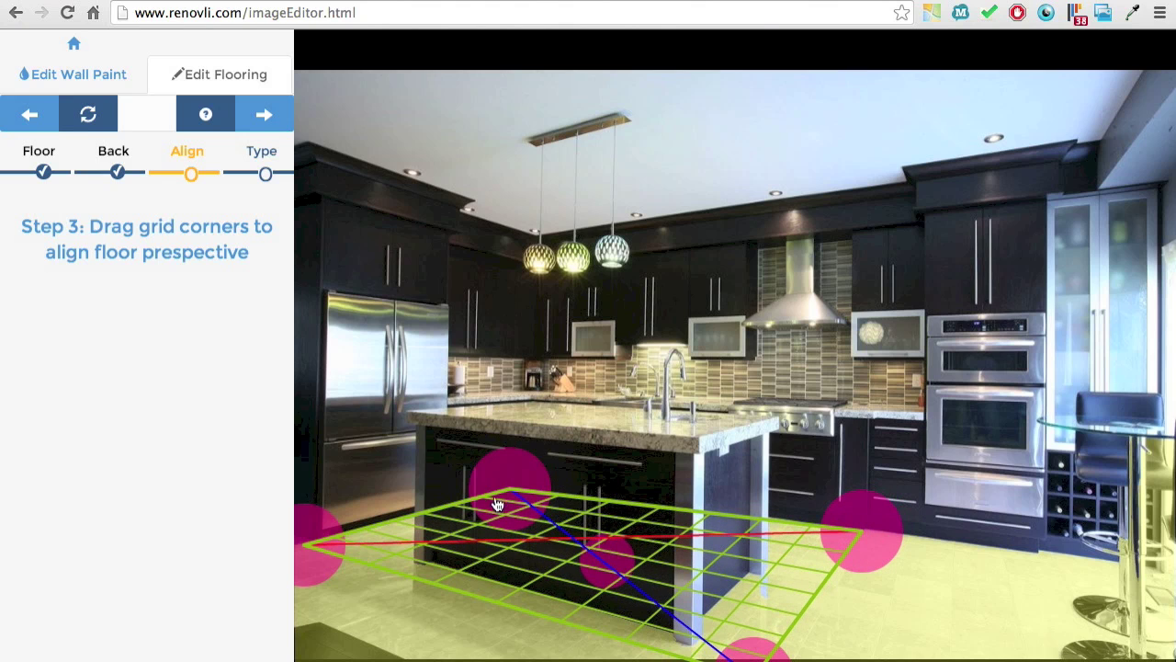
drag(753, 651, 693, 643)
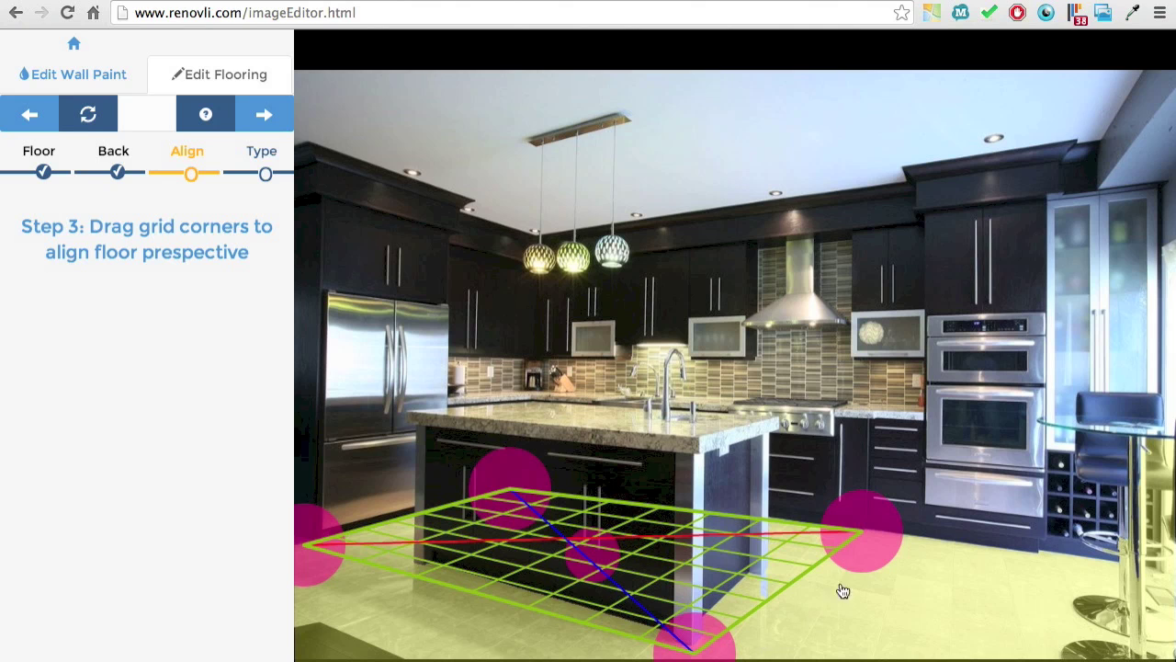
drag(856, 551, 781, 548)
drag(721, 628, 665, 633)
drag(775, 538, 797, 538)
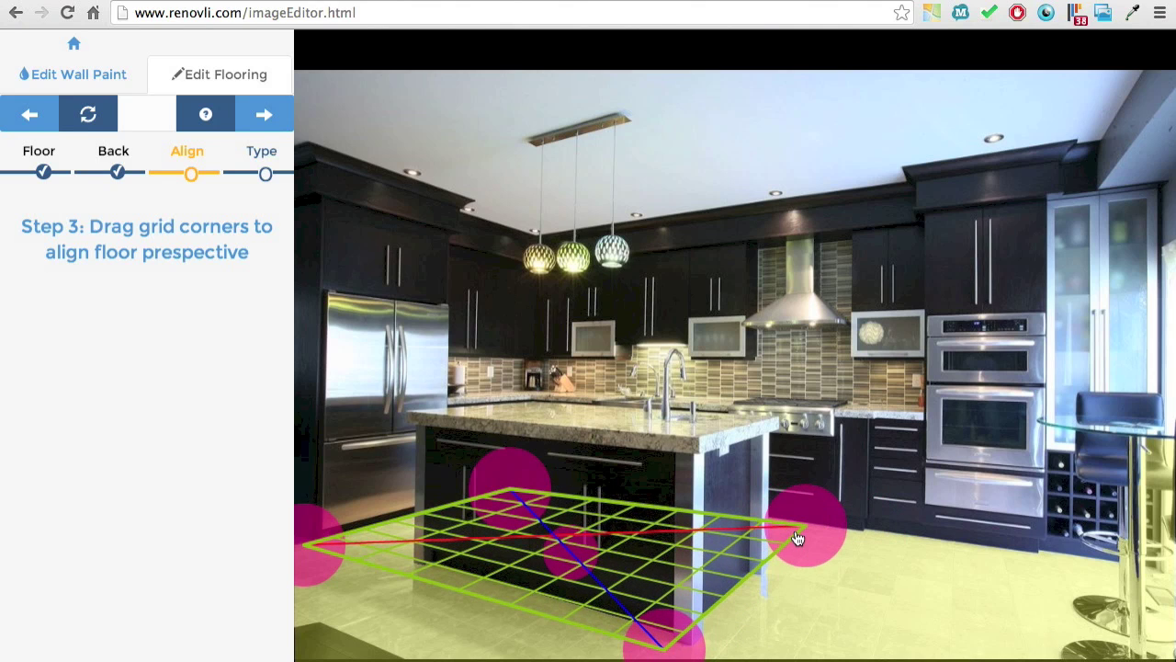
drag(332, 543, 347, 543)
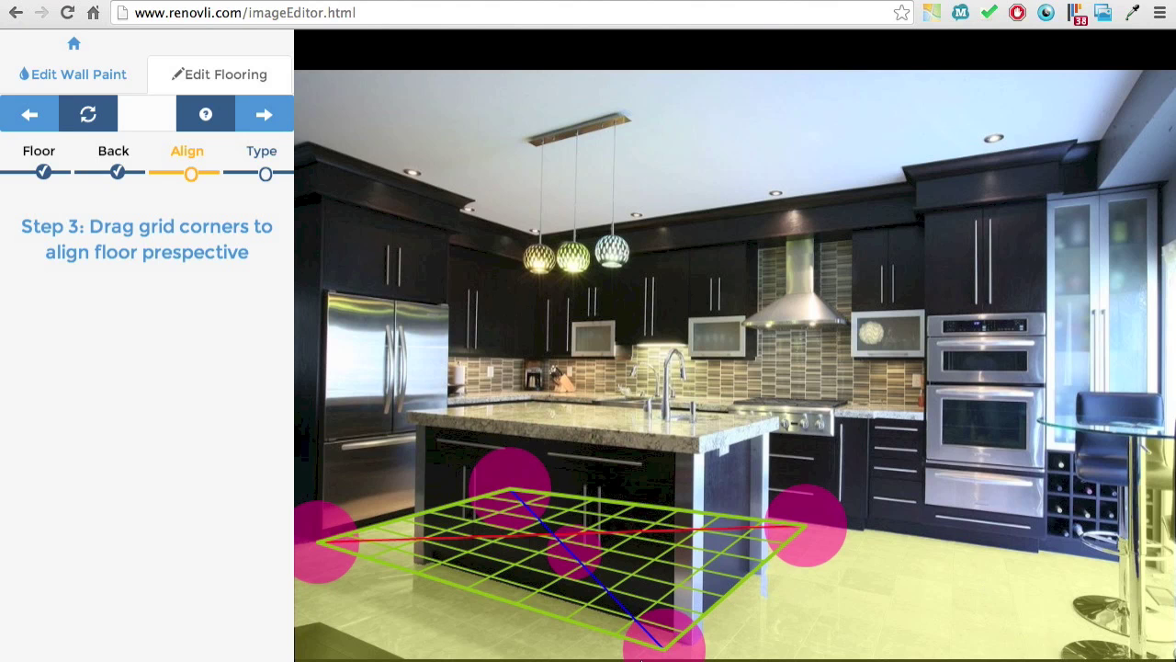
Step: Fine-tune the grid's near corner and the corner beside the island's back leg, and proceed to the floor type choice
drag(644, 599, 779, 657)
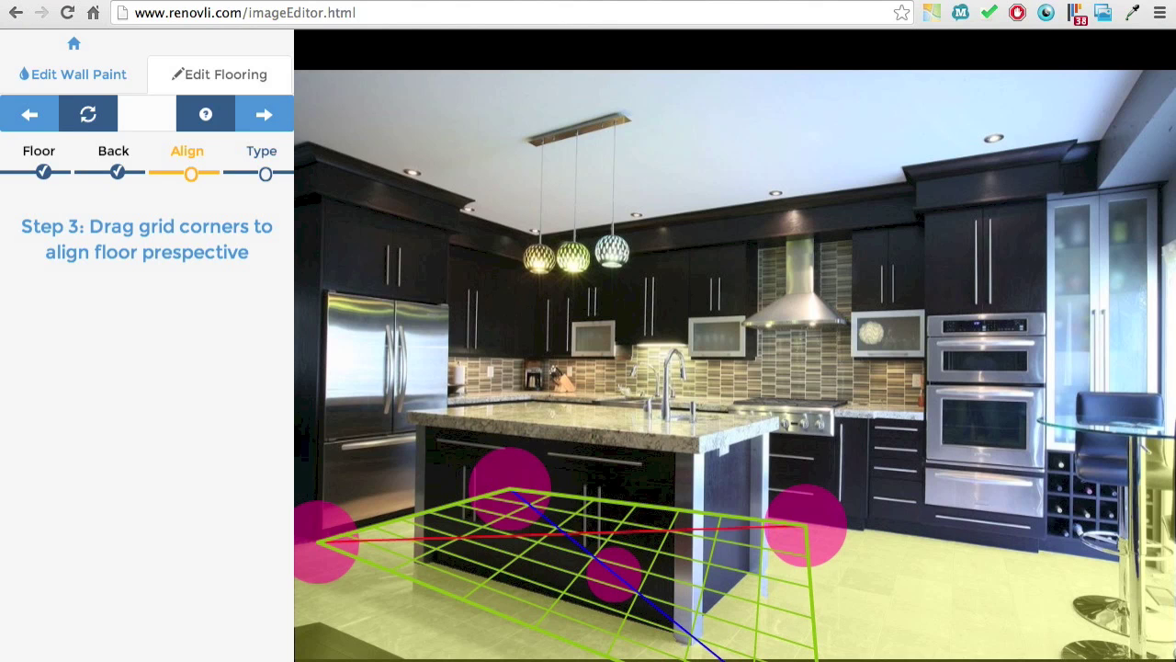
drag(813, 658, 652, 623)
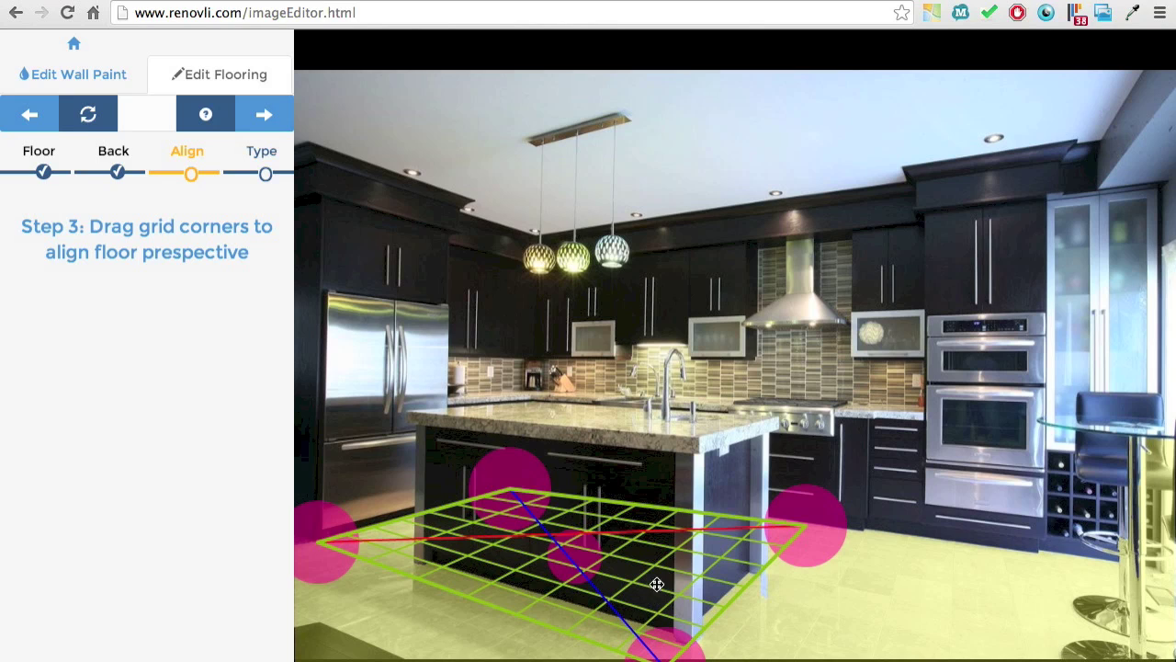
drag(788, 530, 816, 536)
click(263, 114)
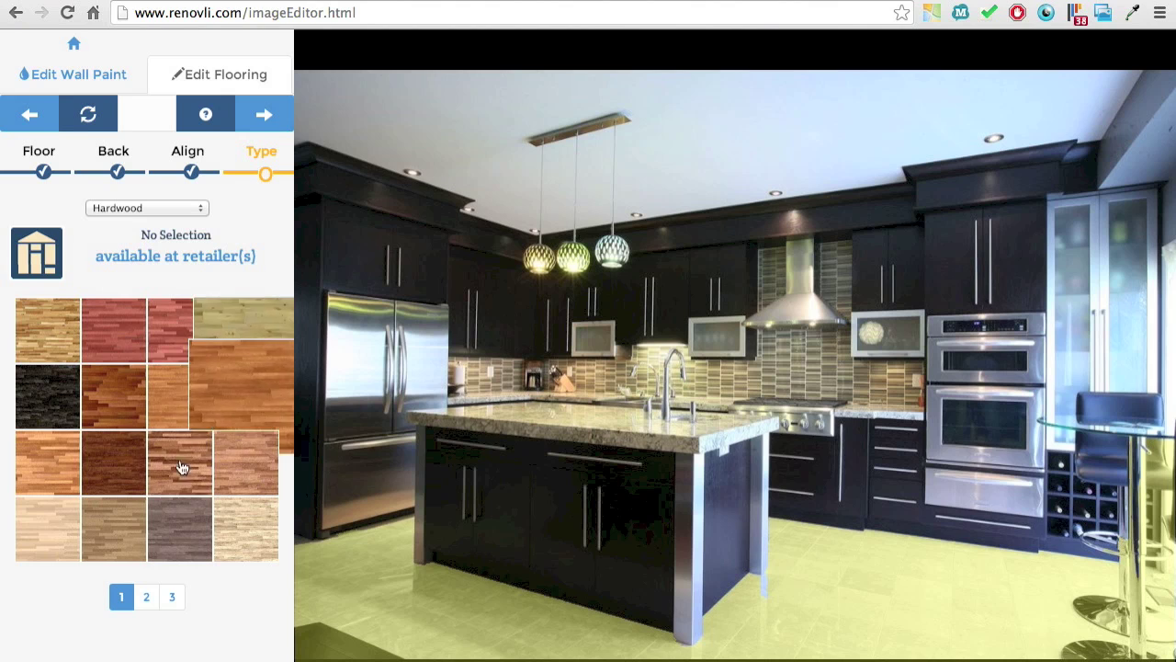
Step: Look through the carpet and tile options, and apply the hardwood Lock Fold Maple - Amaretto to the floor
click(195, 209)
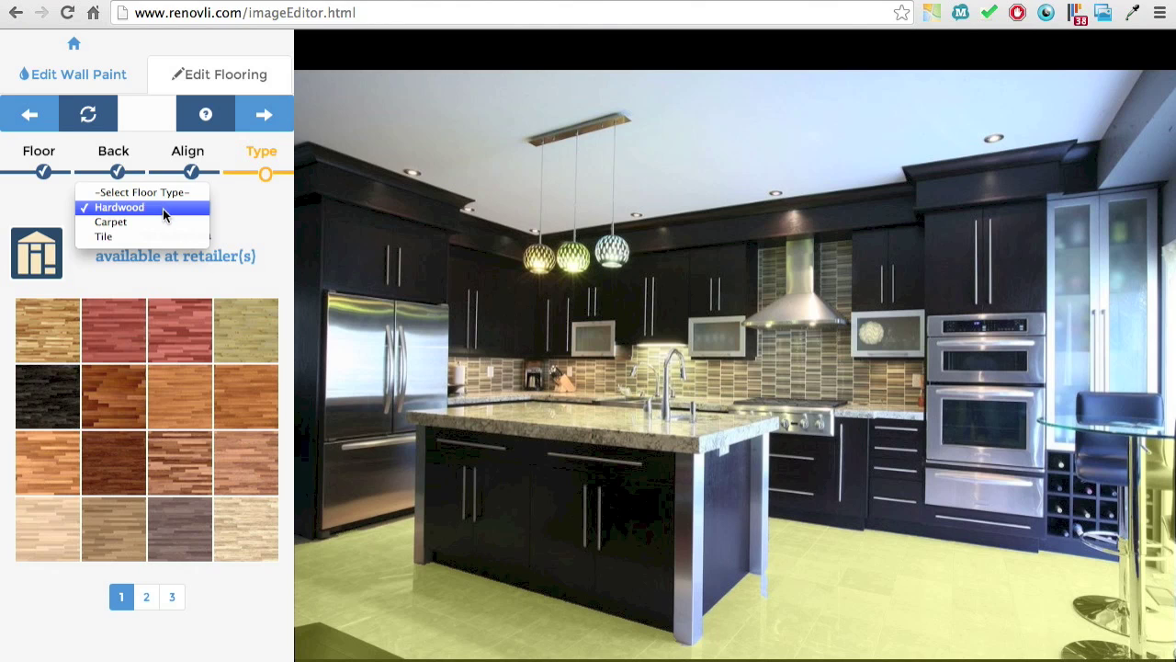
click(159, 221)
click(159, 213)
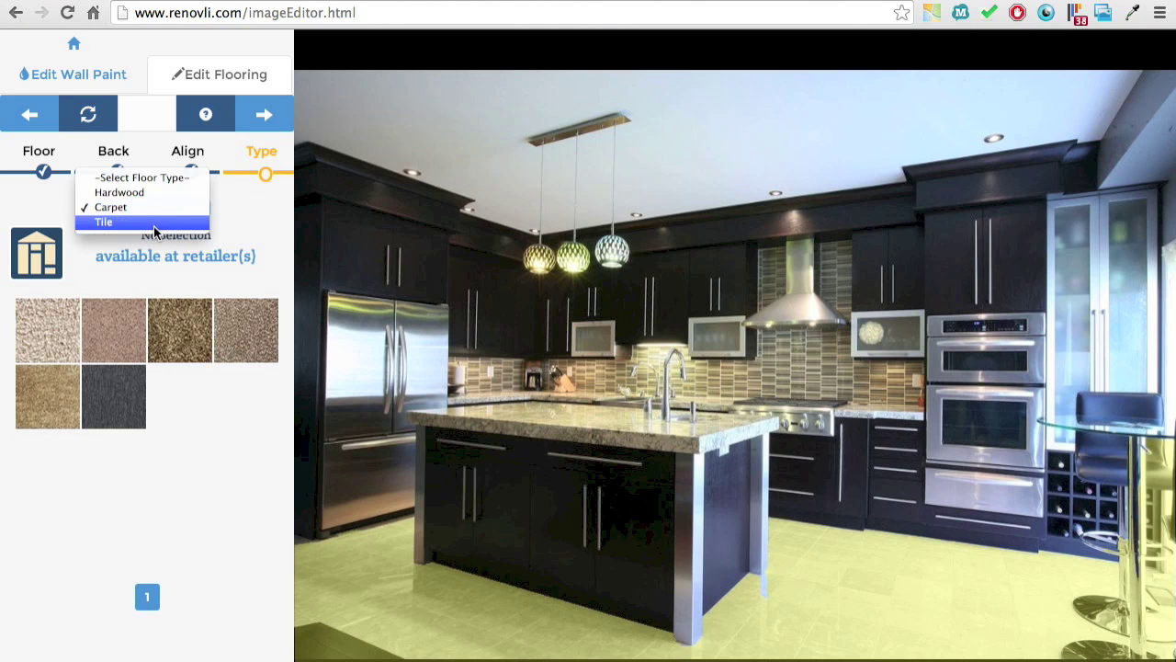
click(154, 223)
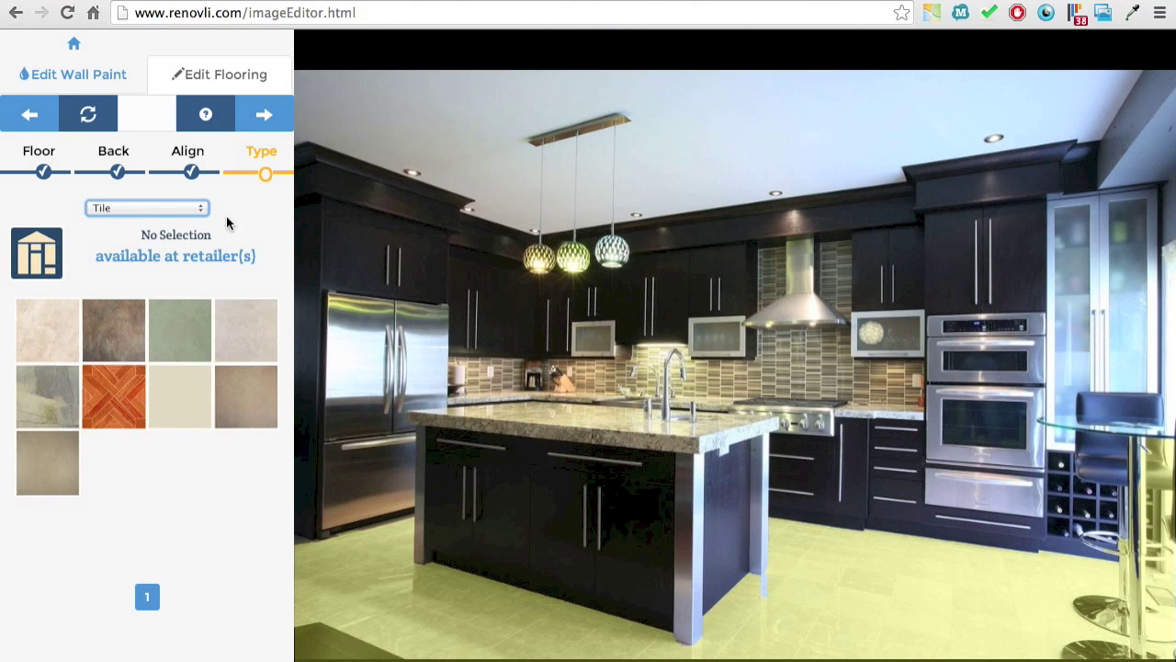
click(191, 207)
click(160, 179)
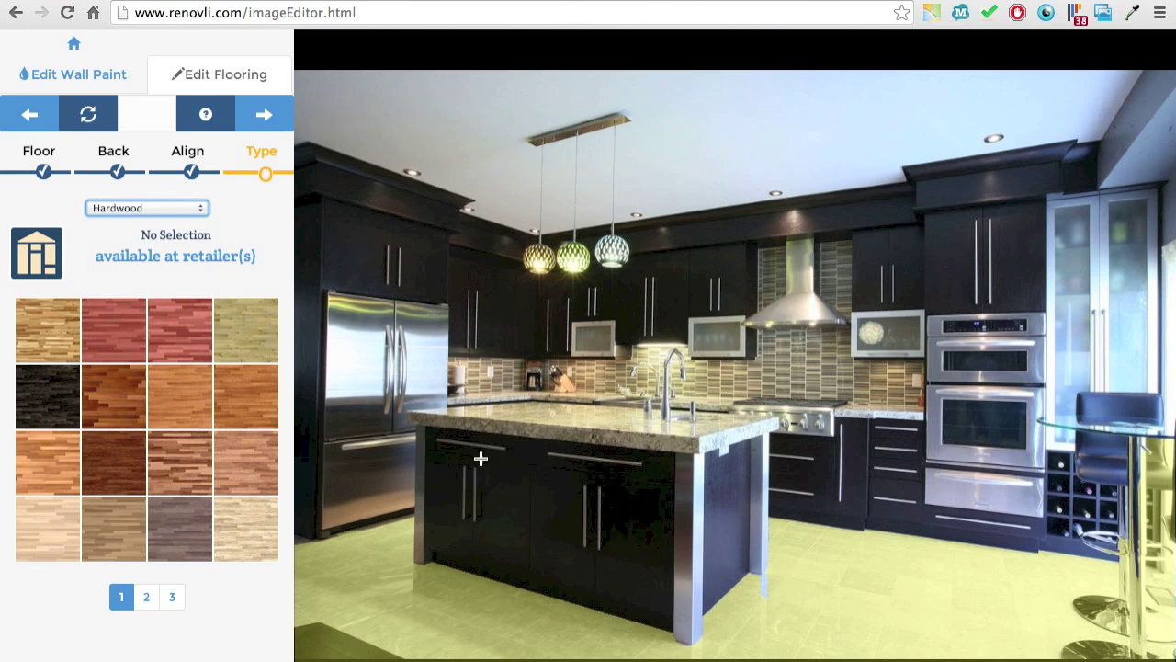
click(157, 405)
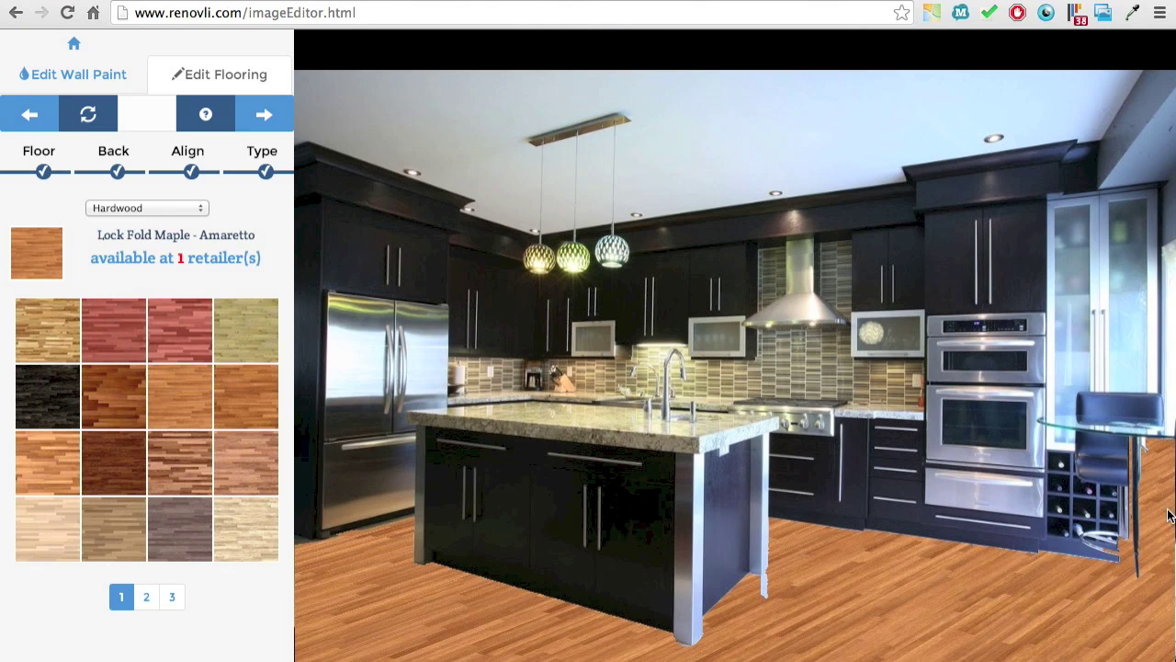
Step: Go back to the background selection stage and re-enter the perspective alignment to get a fresh grid
click(44, 109)
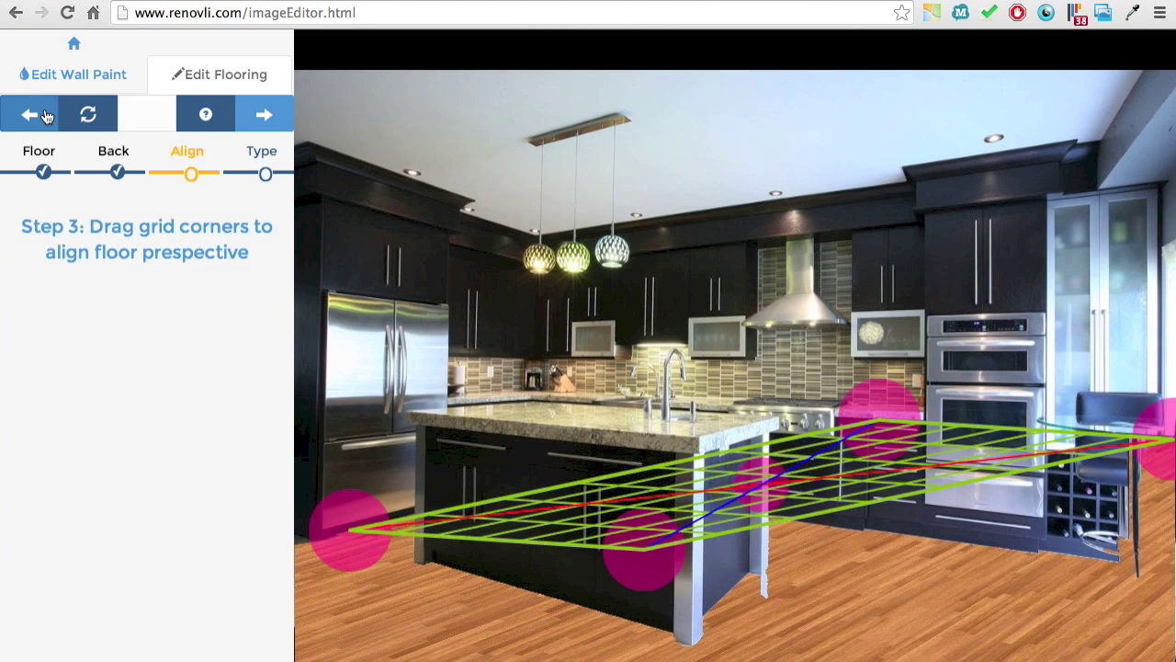
click(46, 114)
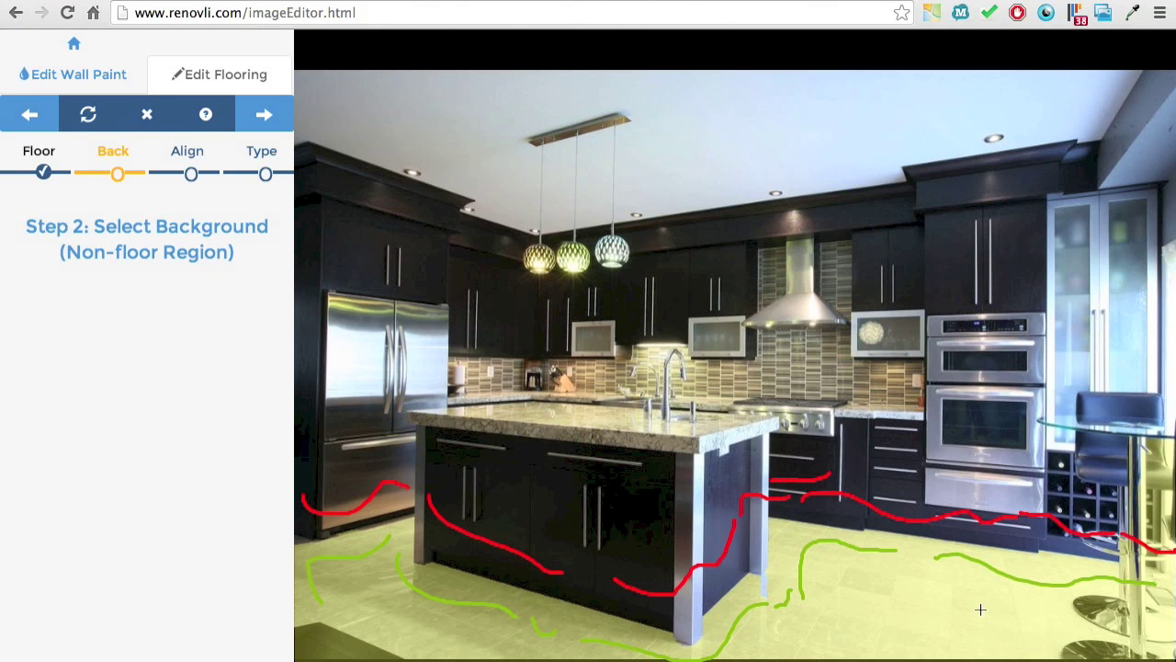
click(263, 113)
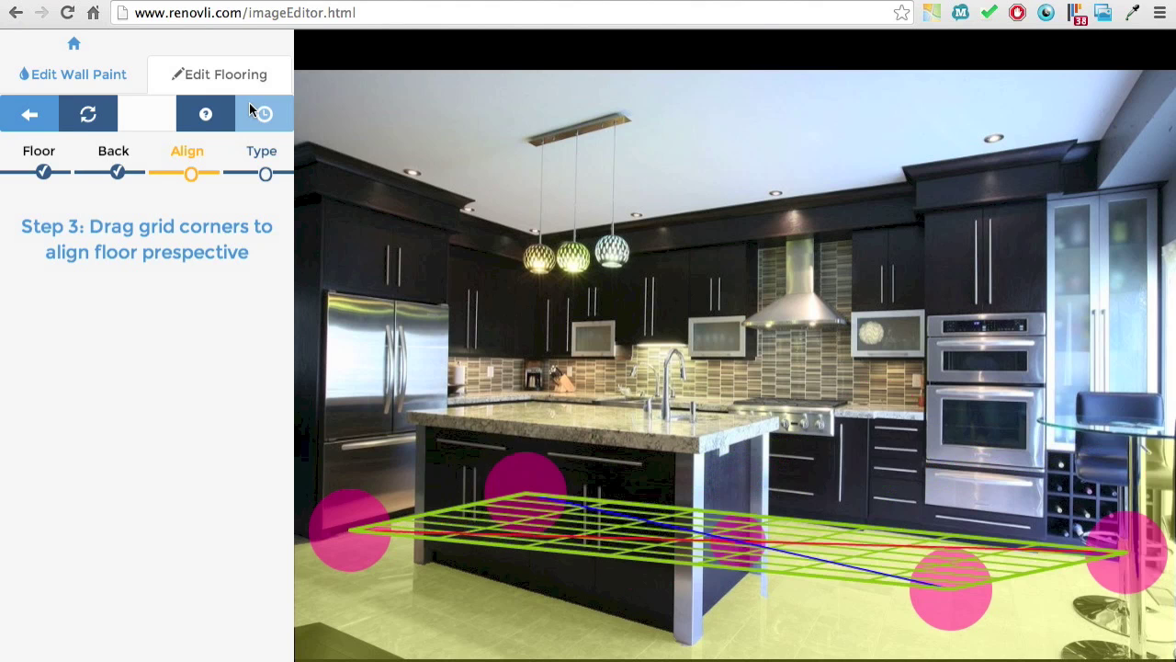
Step: Realign the grid around the island, with corners beside its back leg, at the photo's lower edge and by the fridge, and proceed to floor type
drag(1125, 551, 829, 543)
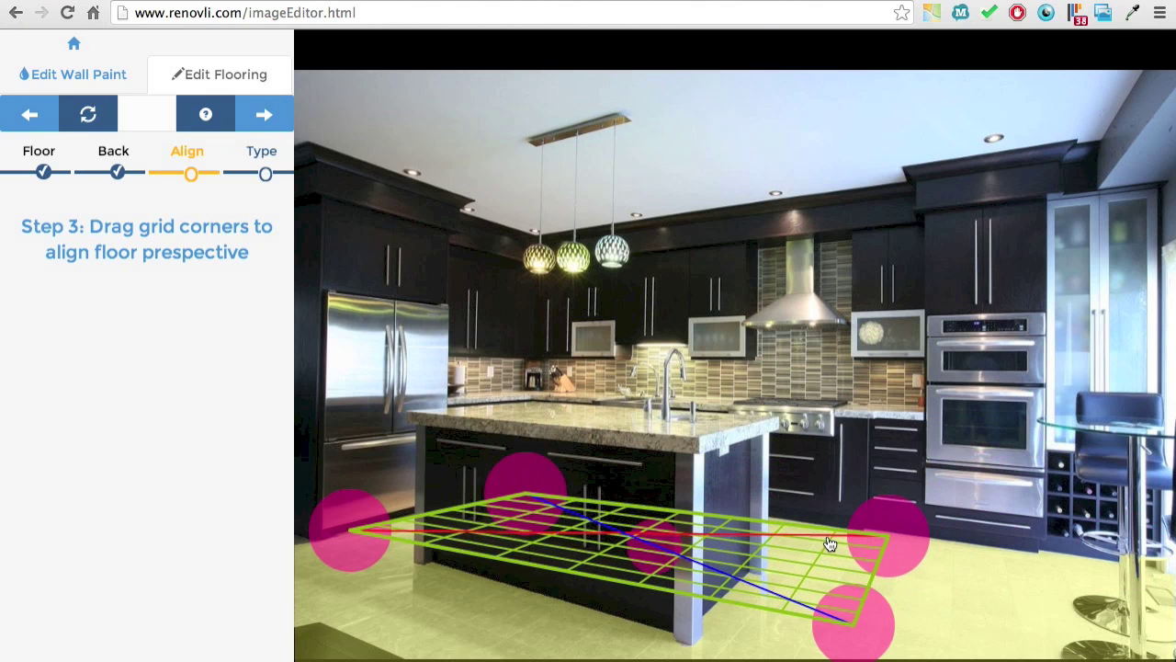
drag(843, 615, 706, 653)
drag(863, 560, 822, 554)
mouse_move(740, 632)
mouse_down()
mouse_move(705, 645)
mouse_move(726, 649)
mouse_up()
drag(386, 545, 333, 558)
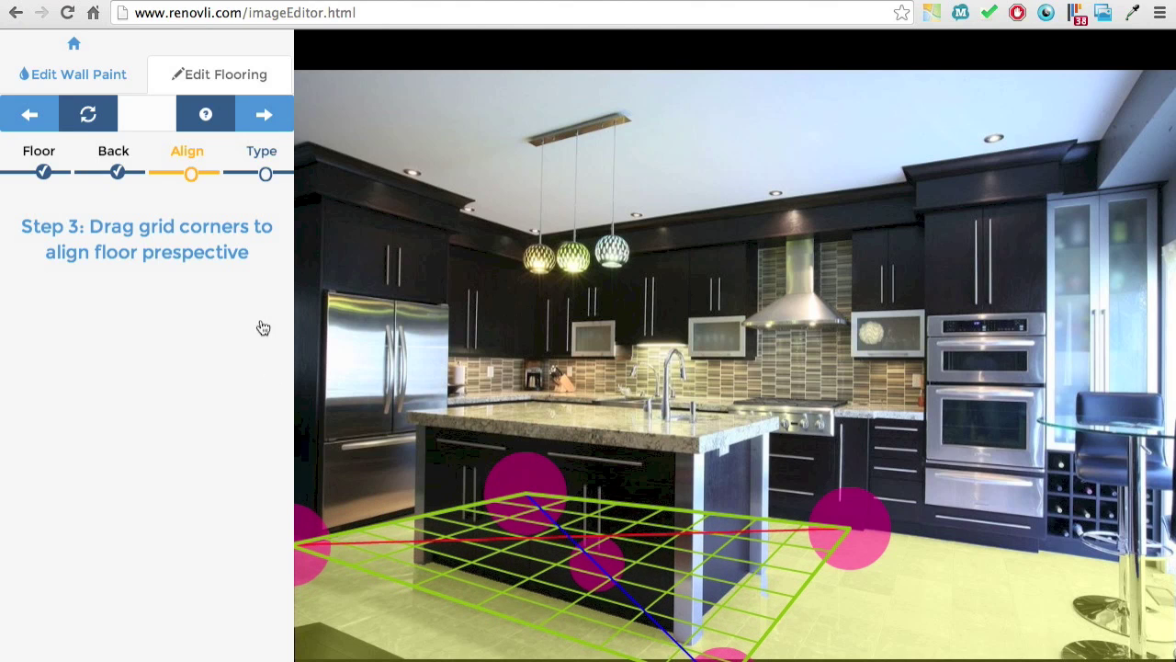
click(262, 116)
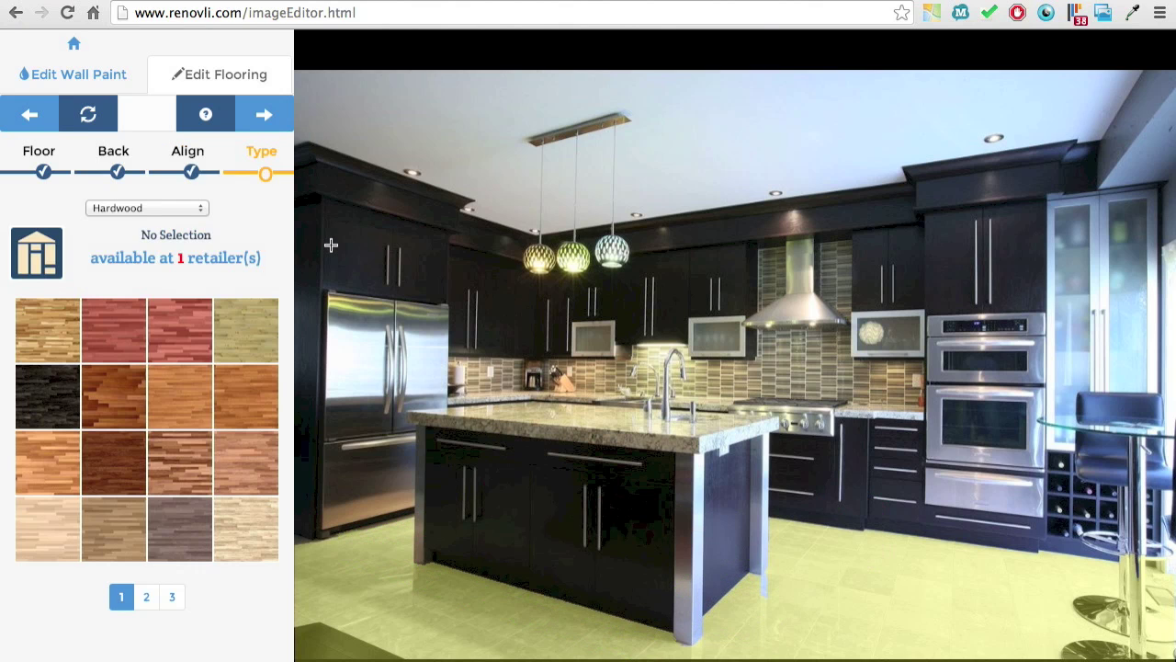
Step: Apply the hardwood Westchester Oak - Cherry to the floor, view its product page at the retailer Armstrong, and return to the editor
click(113, 454)
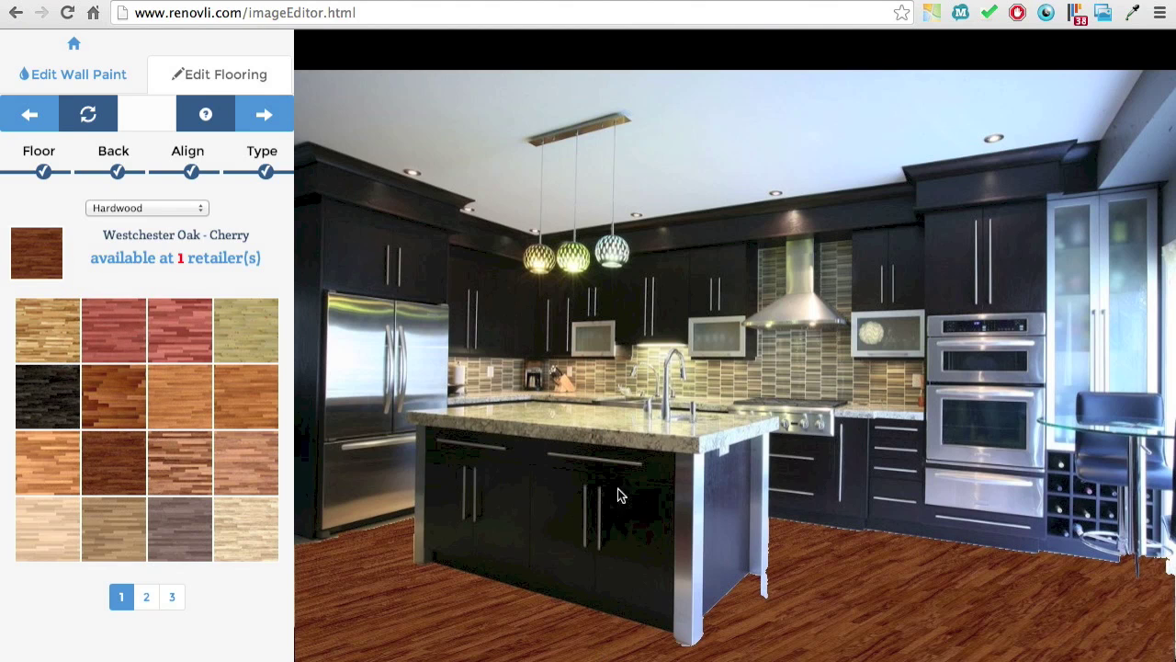
click(152, 268)
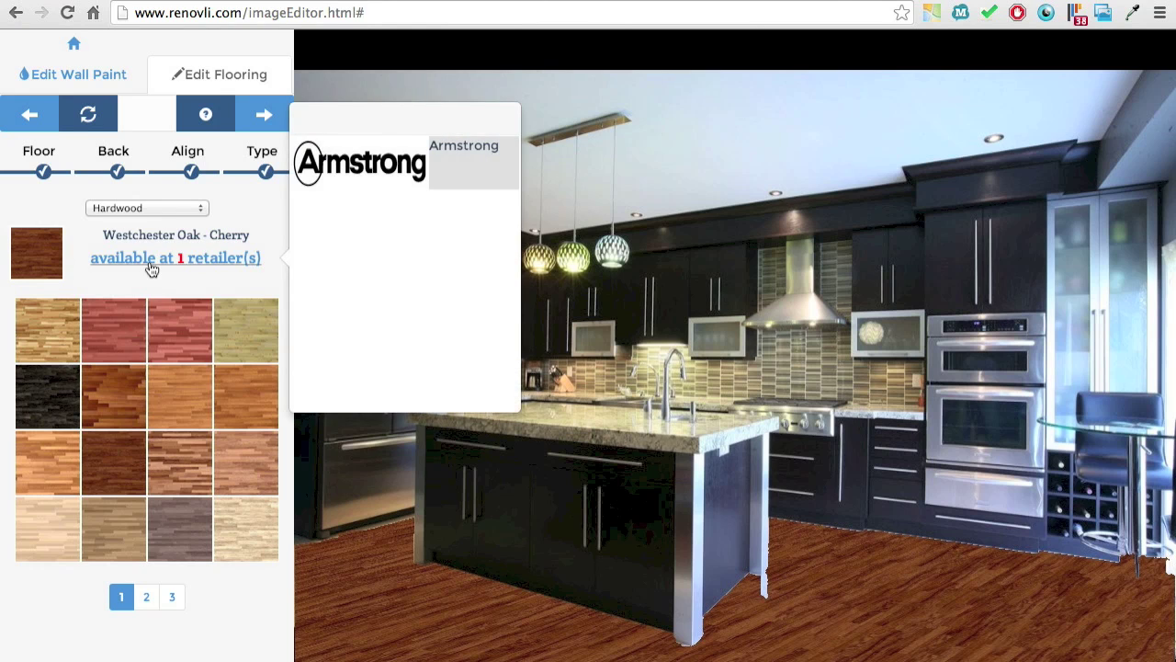
click(418, 167)
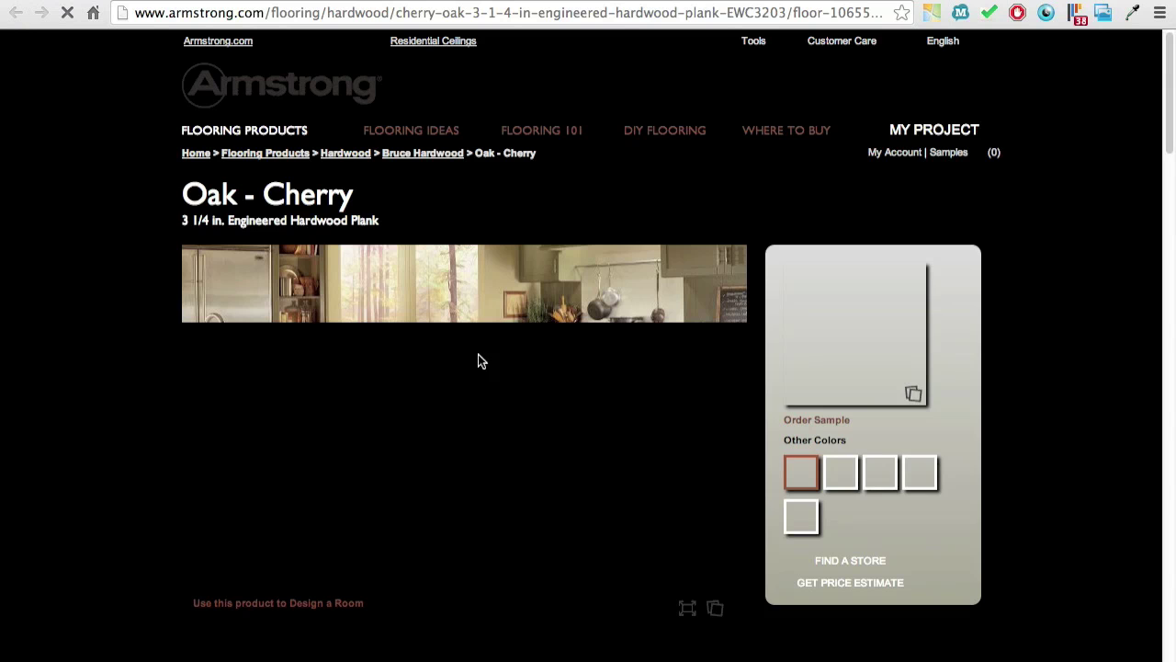
key(super+w)
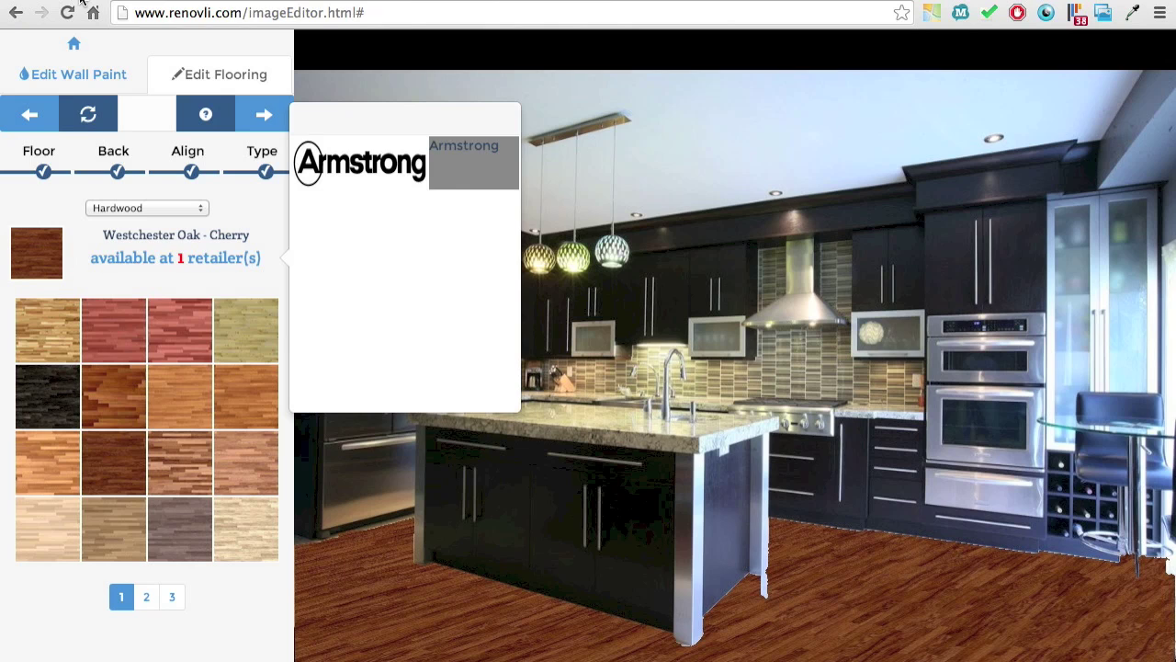
Step: Try the hardwoods Turlington Lock Fold Walnut - Autumn Brown and American Originals Maple Maple - Chesapeake from the third page on the floor
click(149, 599)
click(173, 598)
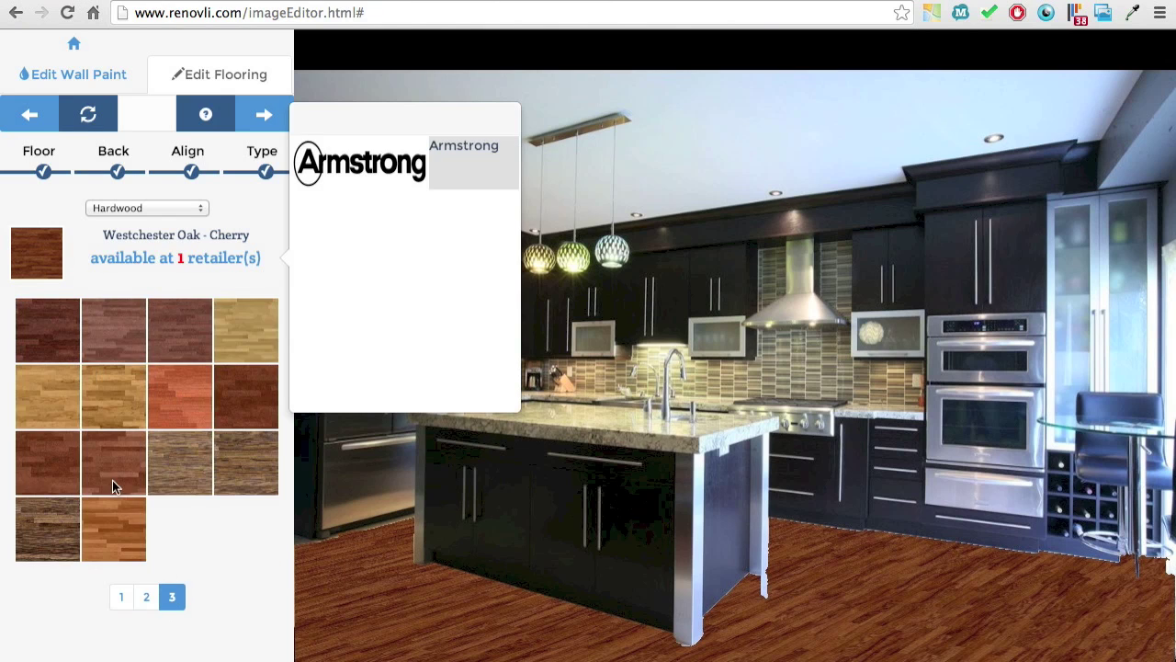
click(105, 530)
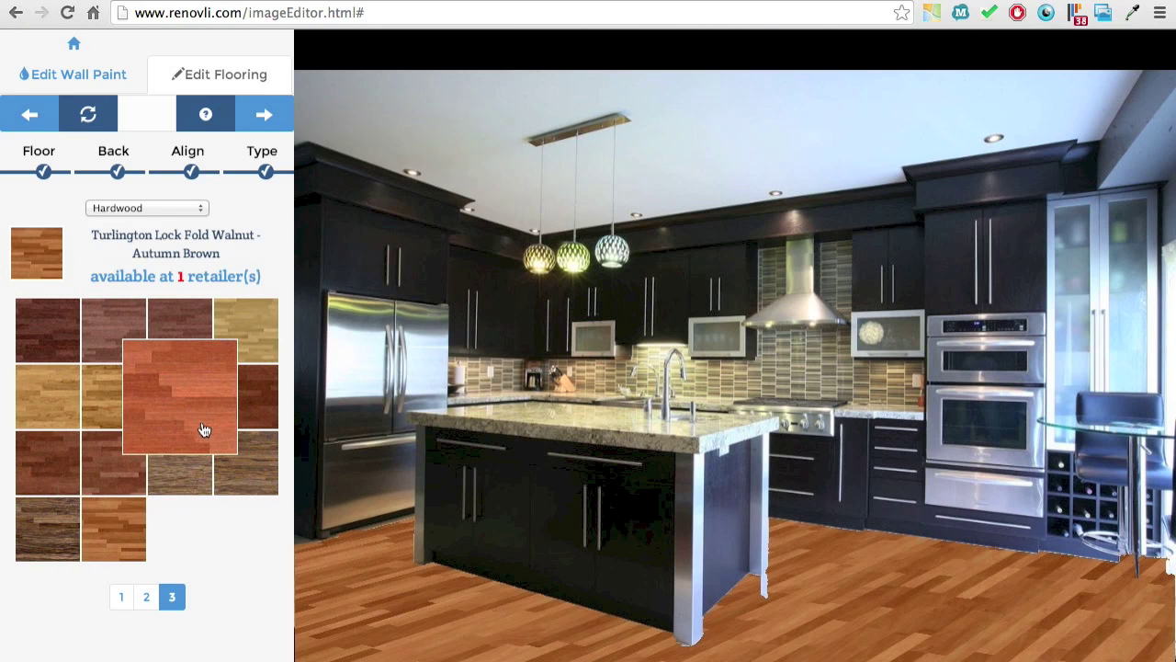
click(180, 474)
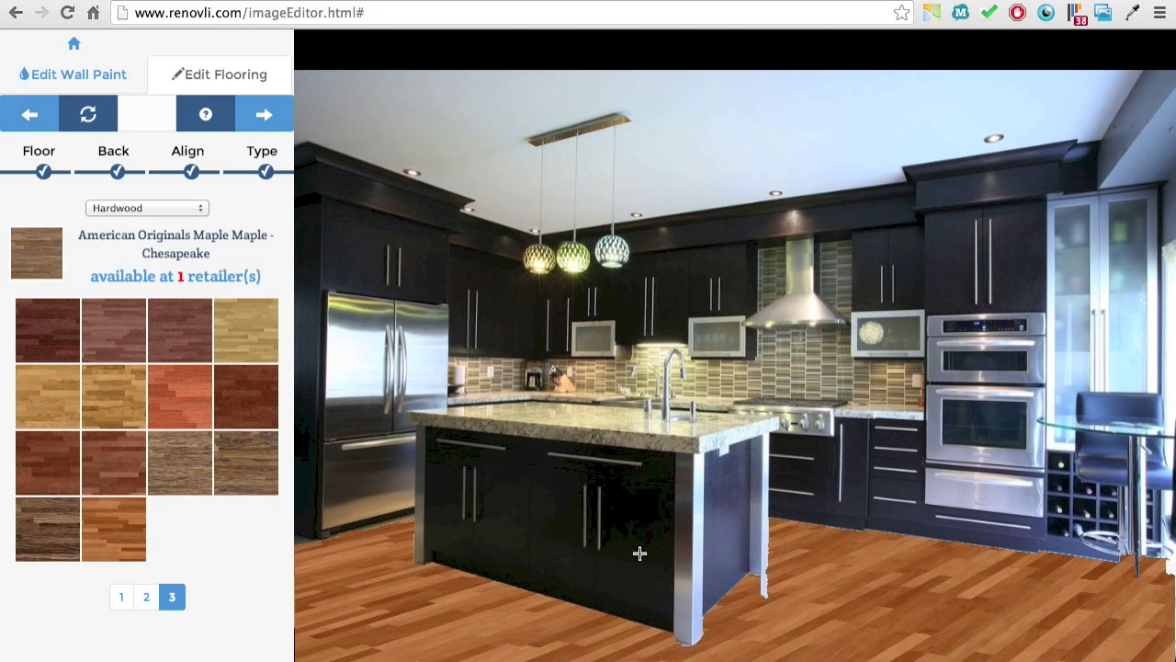
Step: Try the plain green tile and the dark grey carpet Viking - Color Stingray on the floor
click(157, 209)
click(123, 234)
click(123, 343)
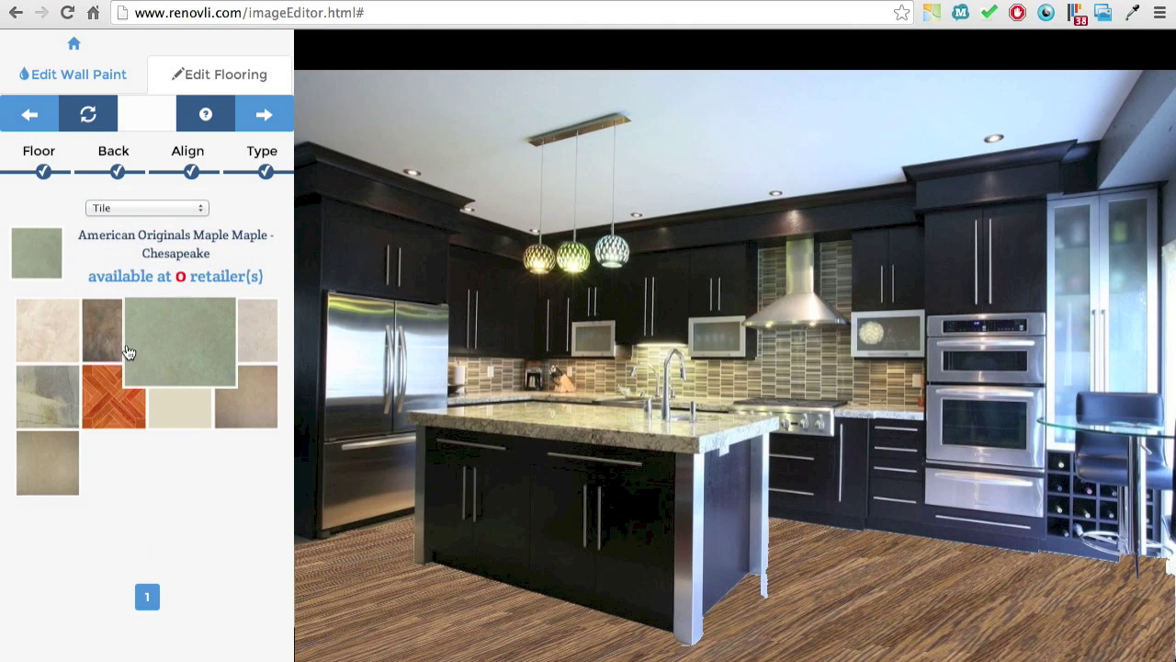
click(138, 207)
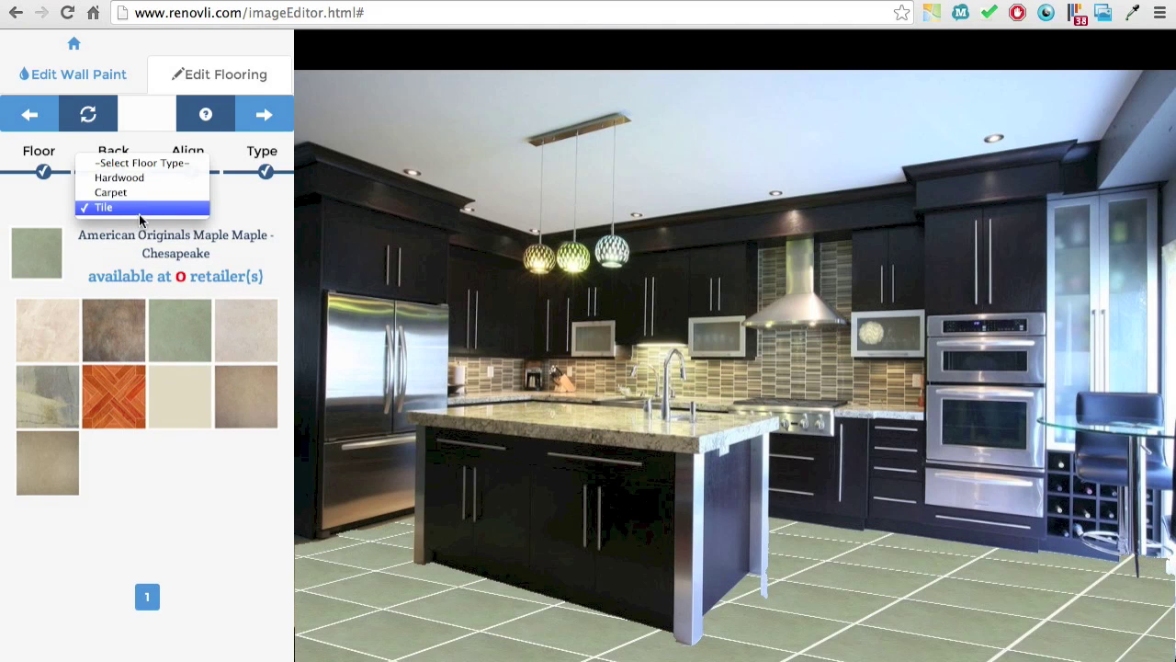
click(132, 191)
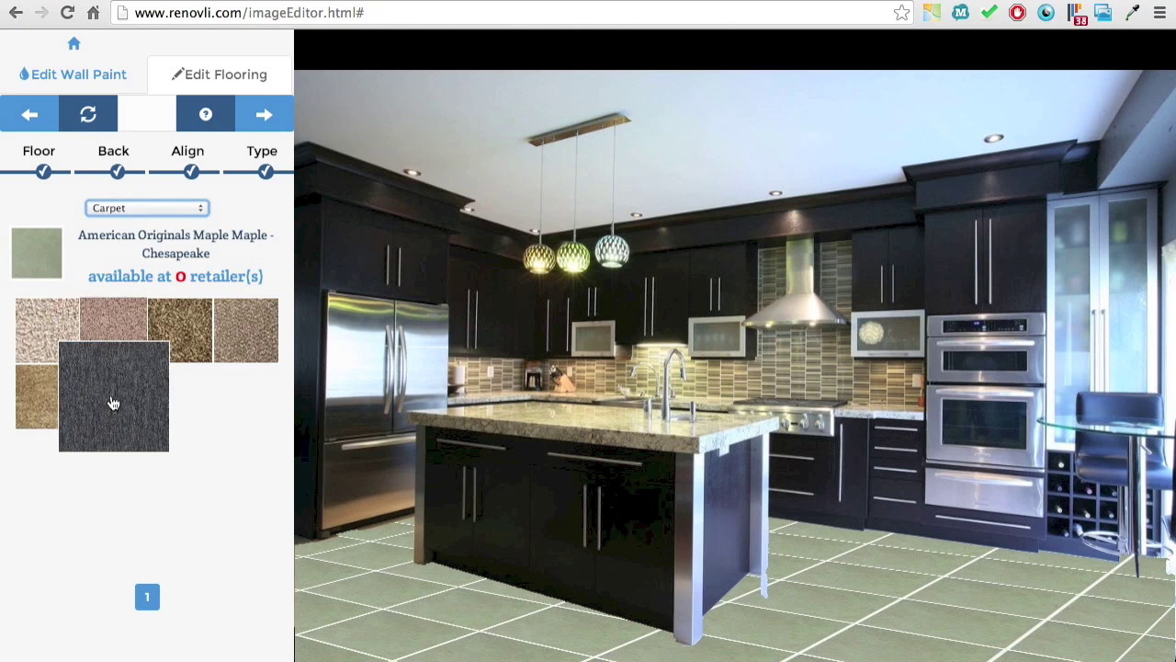
click(112, 397)
Step: Switch the floor type back to Hardwood and apply Metro Classics Walnut - Vintage Brown
click(143, 205)
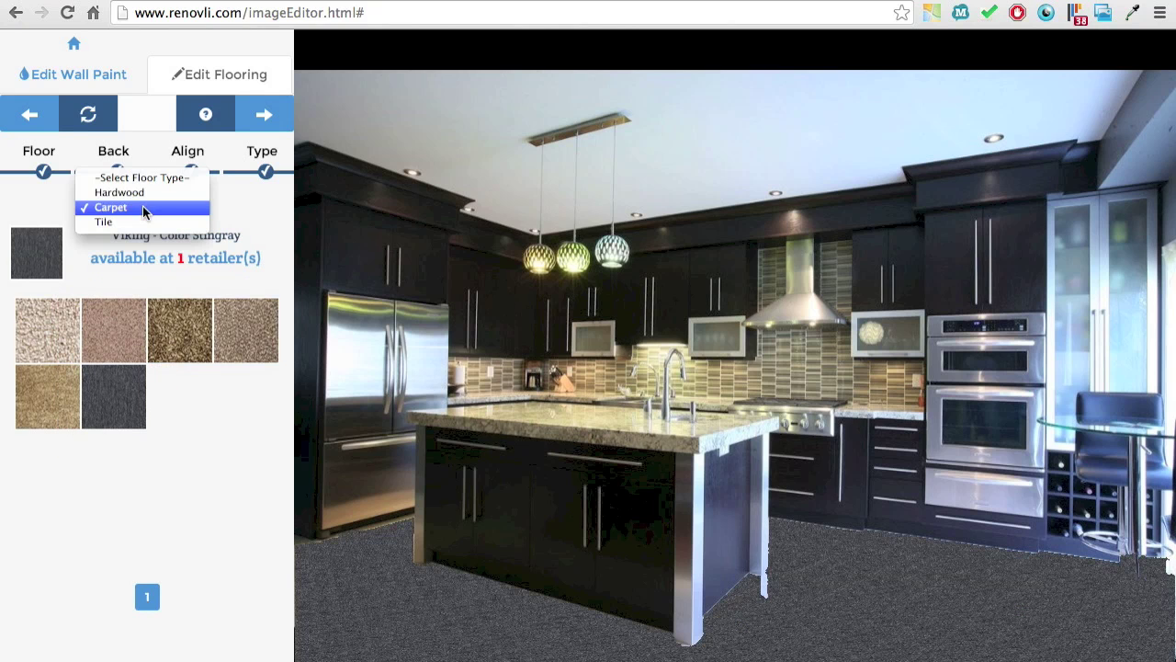
click(143, 193)
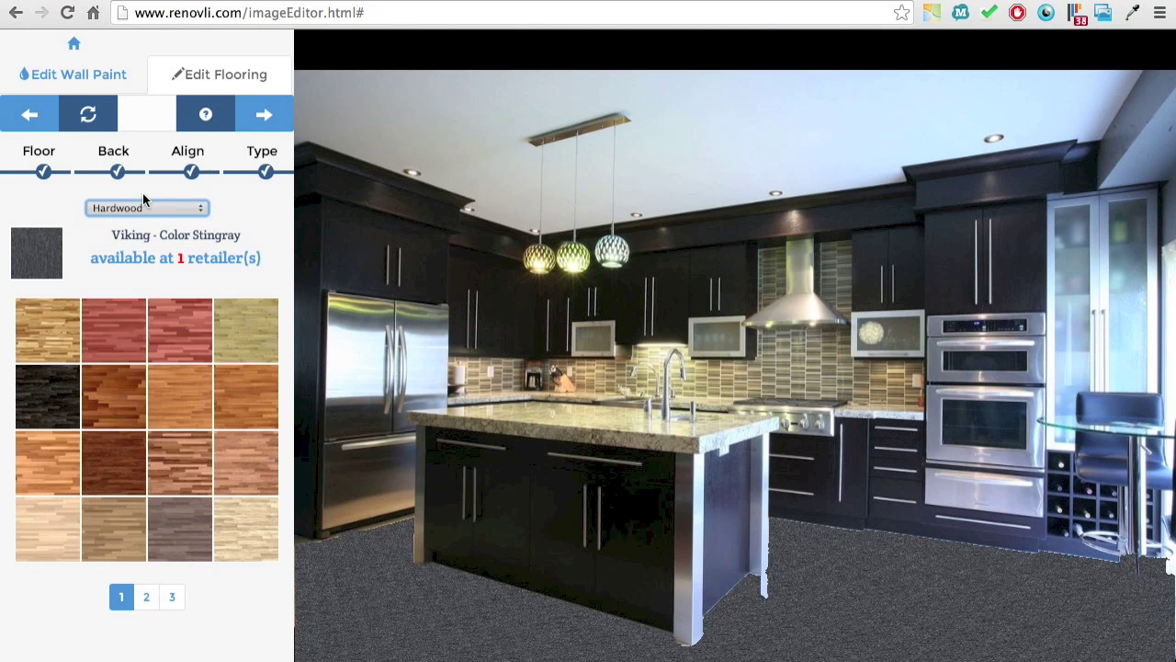
click(174, 476)
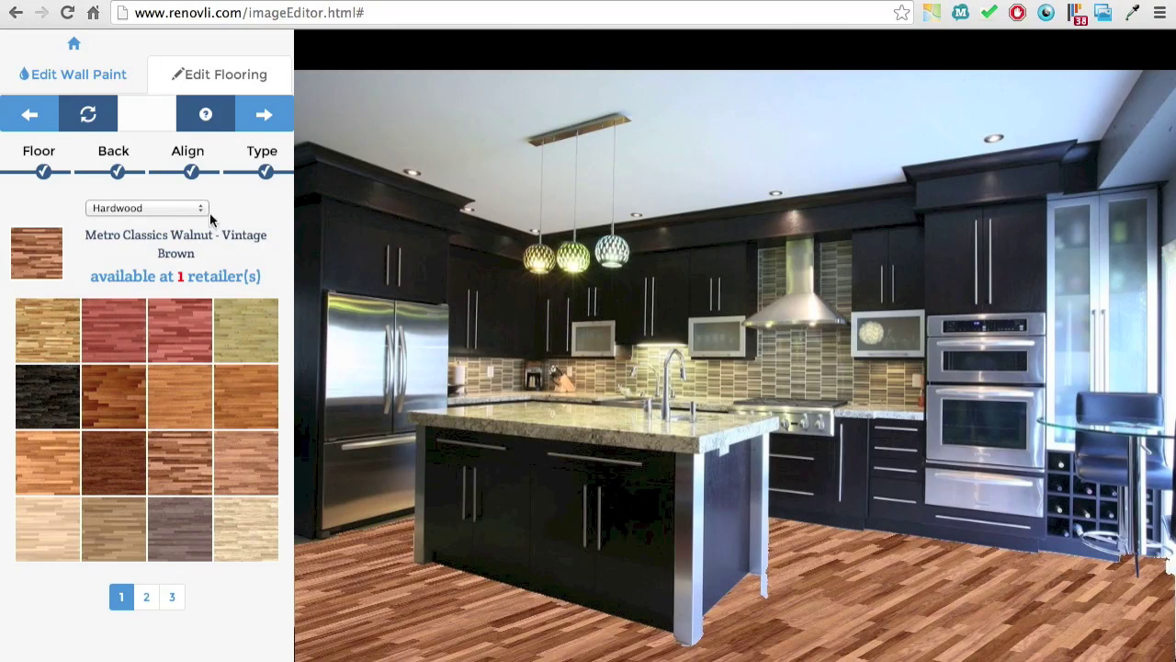